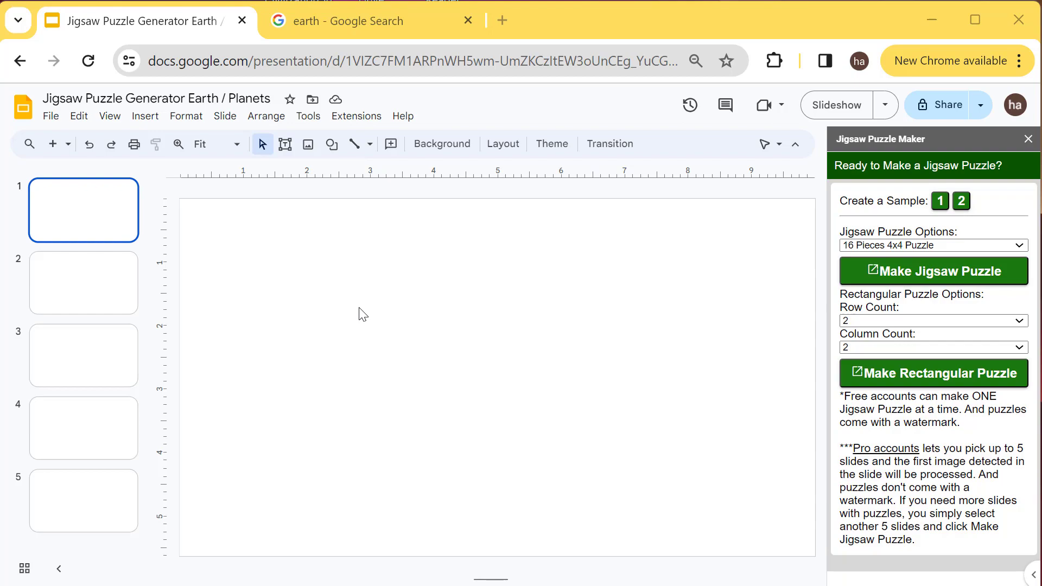
Step: Screenshot the Live Science Earth photo from the Google earth image results
{"action": "left_click", "coordinate": [363, 21]}
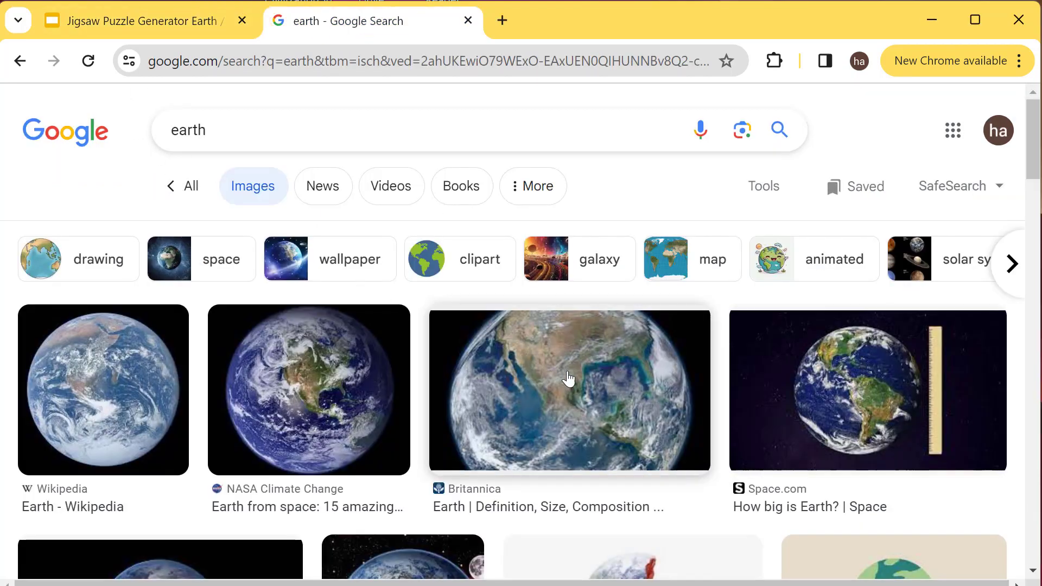
{"action": "scroll", "coordinate": [570, 375], "scroll_direction": "down", "scroll_amount": 3}
{"action": "scroll", "coordinate": [707, 399], "scroll_direction": "down", "scroll_amount": 3}
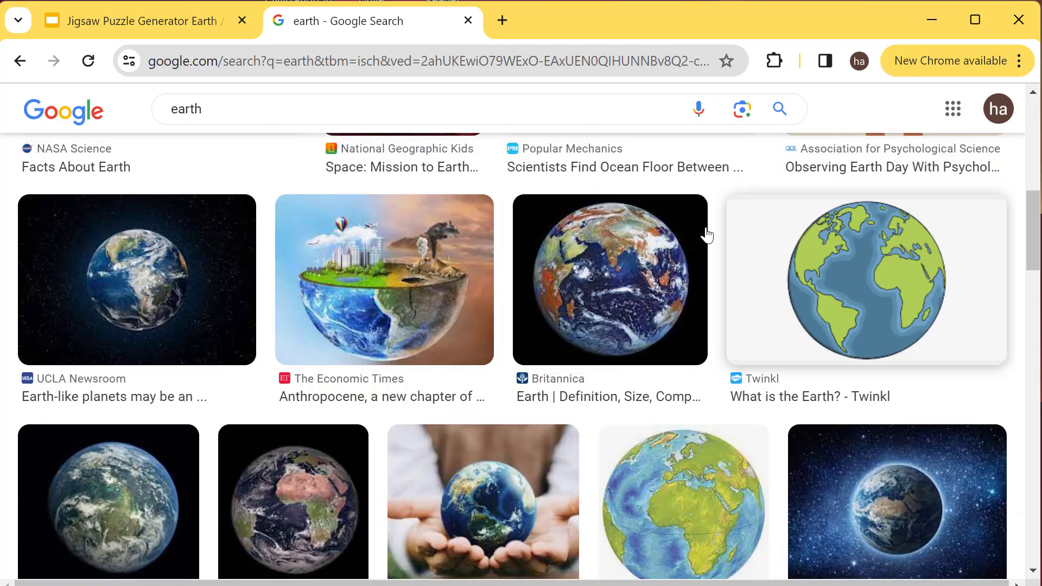
{"action": "scroll", "coordinate": [605, 292], "scroll_direction": "down", "scroll_amount": 3}
{"action": "scroll", "coordinate": [604, 292], "scroll_direction": "down", "scroll_amount": 3}
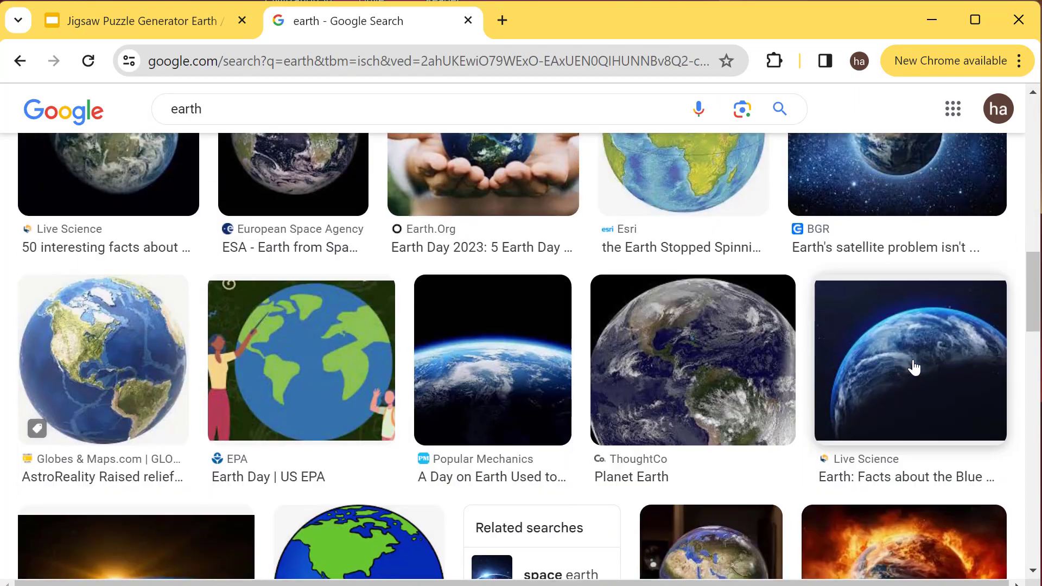
{"action": "scroll", "coordinate": [578, 333], "scroll_direction": "up", "scroll_amount": 2}
{"action": "scroll", "coordinate": [561, 341], "scroll_direction": "up", "scroll_amount": 3}
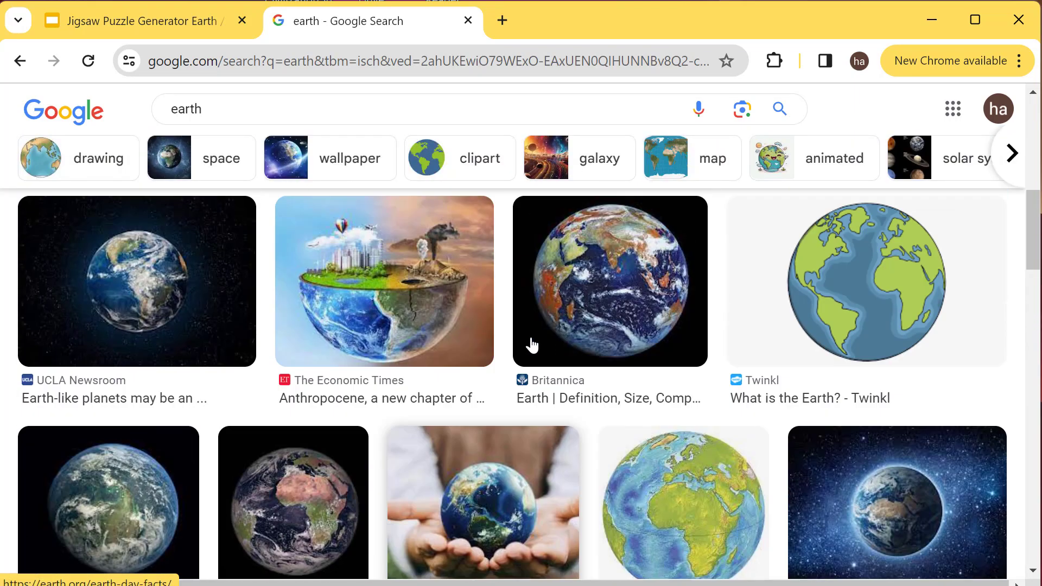
{"action": "scroll", "coordinate": [163, 367], "scroll_direction": "up", "scroll_amount": 2}
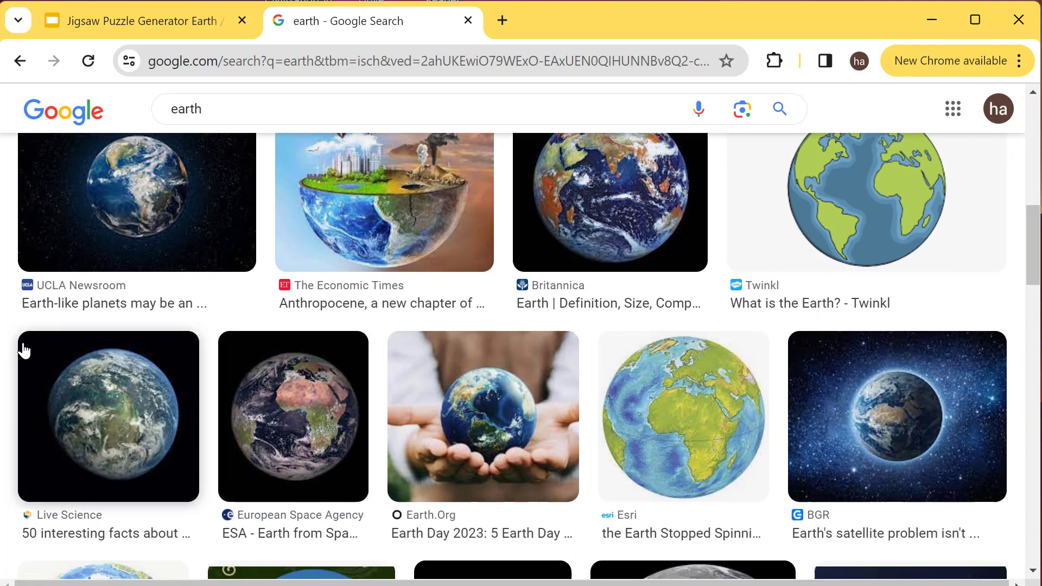
{"action": "key", "text": "super+shift+s"}
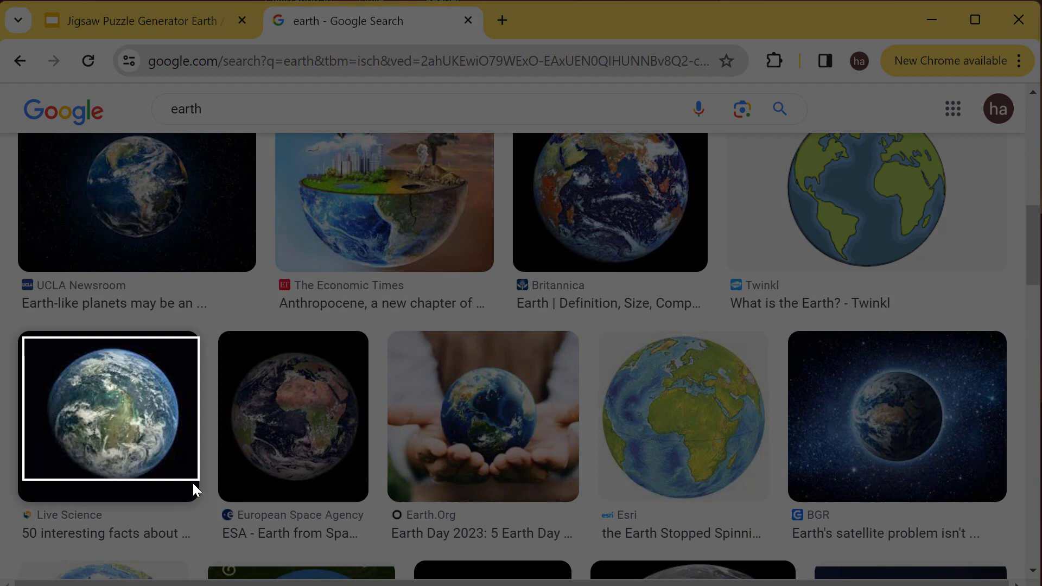
{"action": "left_click_drag", "start_coordinate": [36, 353], "coordinate": [194, 494]}
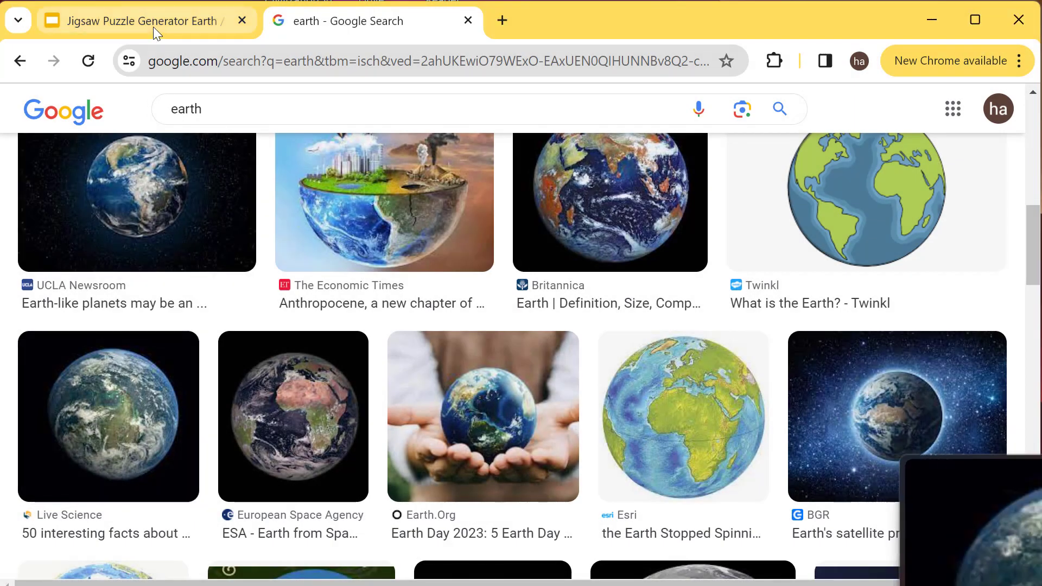
Step: Paste the captured Earth photo onto slide 1 and move it to the right side
{"action": "left_click", "coordinate": [142, 21]}
{"action": "key", "text": "ctrl+v"}
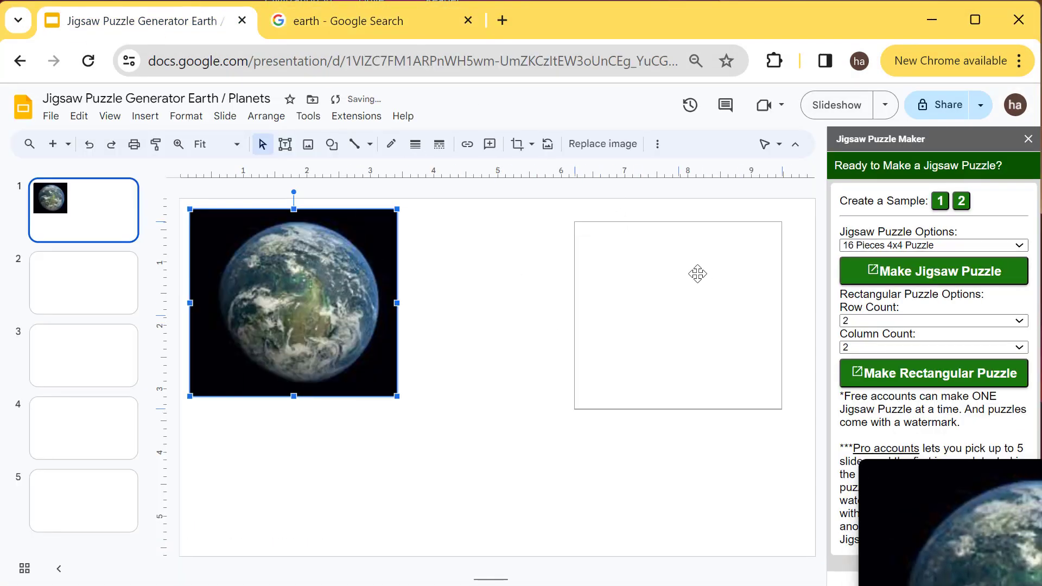
{"action": "mouse_move", "coordinate": [305, 263]}
{"action": "left_mouse_down"}
{"action": "mouse_move", "coordinate": [700, 268]}
{"action": "mouse_move", "coordinate": [682, 263]}
{"action": "left_mouse_up"}
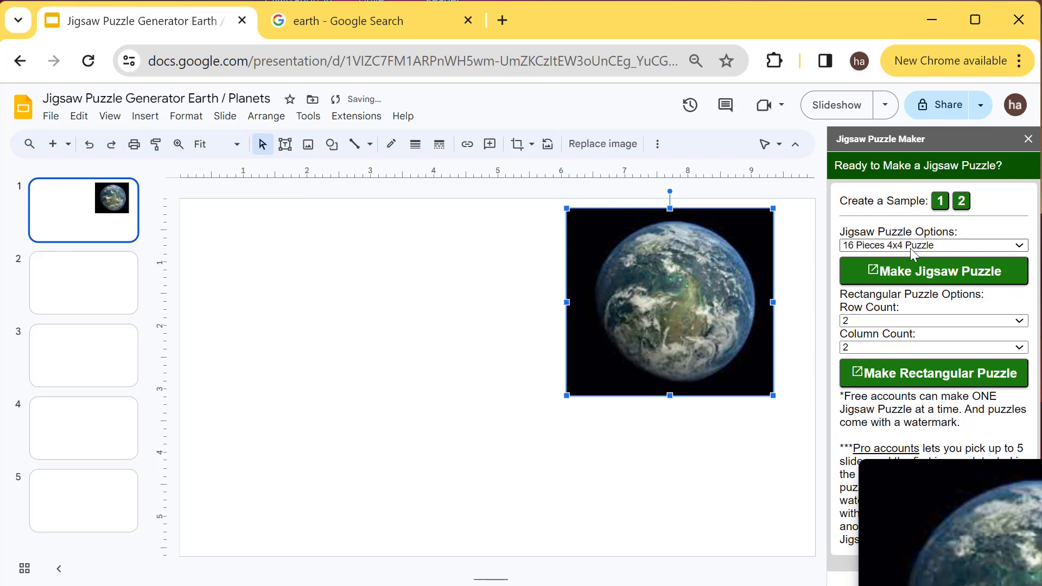
Step: Make a 16-piece 4x4 jigsaw puzzle from the Earth photo
{"action": "left_click", "coordinate": [932, 245]}
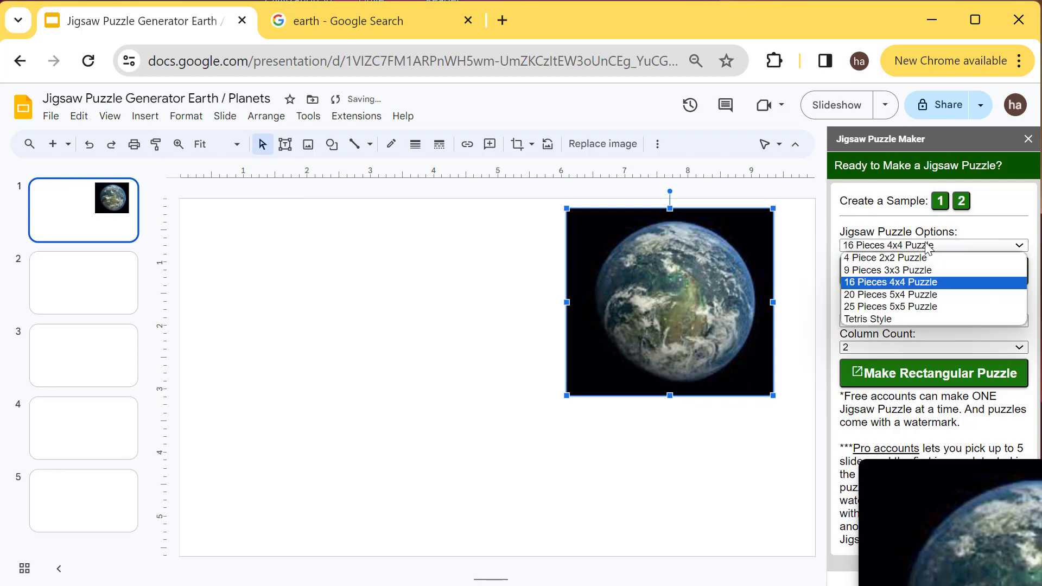
{"action": "left_click", "coordinate": [891, 282]}
{"action": "left_click", "coordinate": [920, 278]}
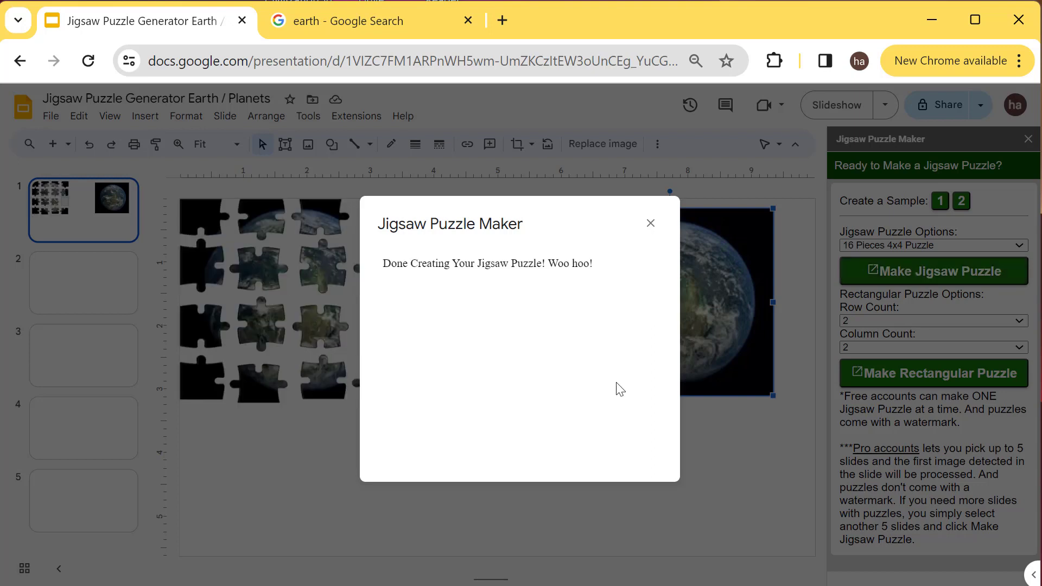
{"action": "left_click", "coordinate": [651, 223]}
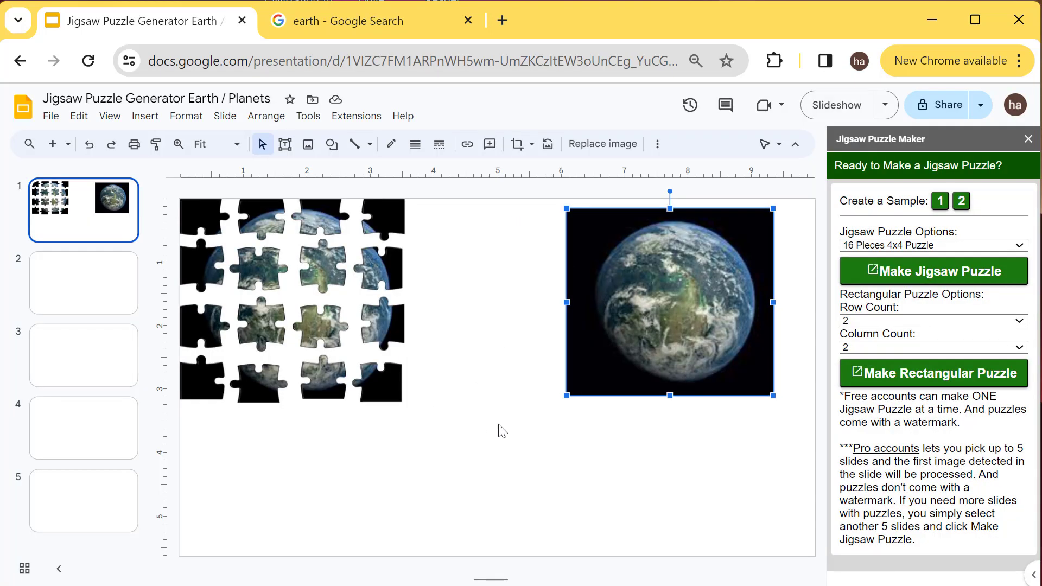
Step: Nudge the second- and third-row Earth puzzle pieces toward the centre
{"action": "left_click", "coordinate": [476, 430]}
{"action": "left_click", "coordinate": [222, 213]}
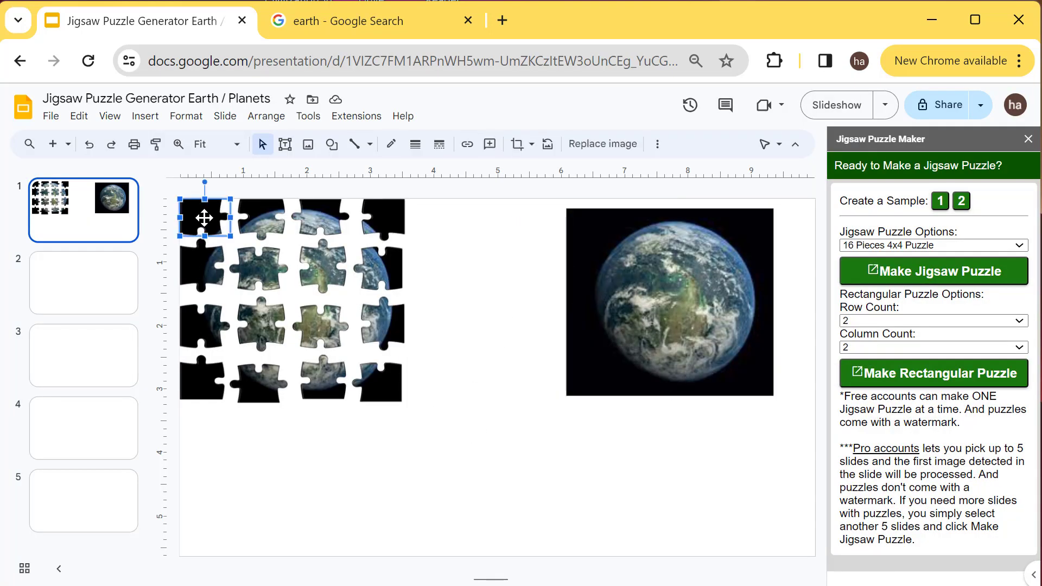
{"action": "left_click_drag", "start_coordinate": [265, 269], "coordinate": [276, 269]}
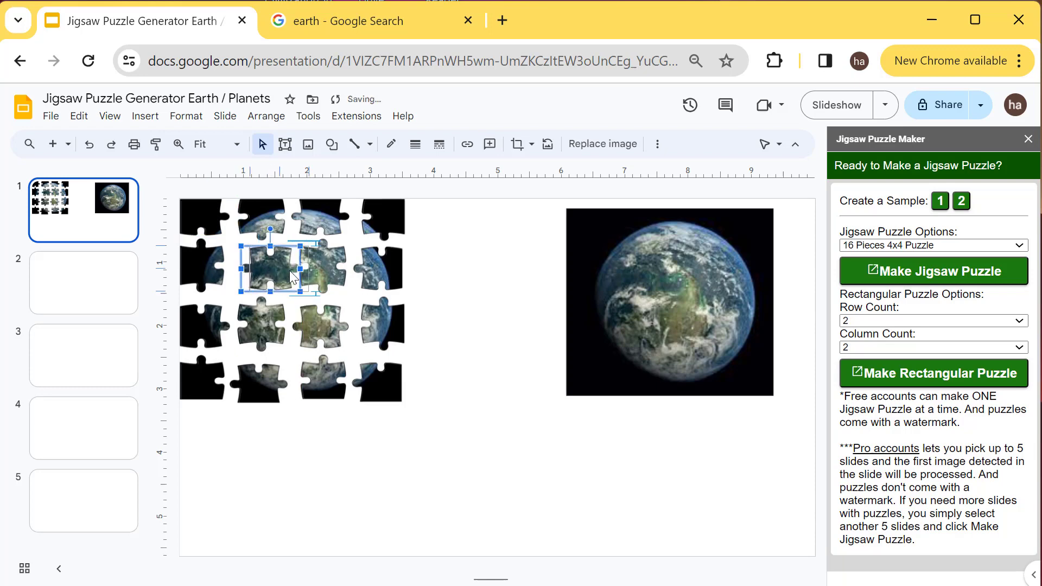
{"action": "left_click_drag", "start_coordinate": [263, 325], "coordinate": [283, 310]}
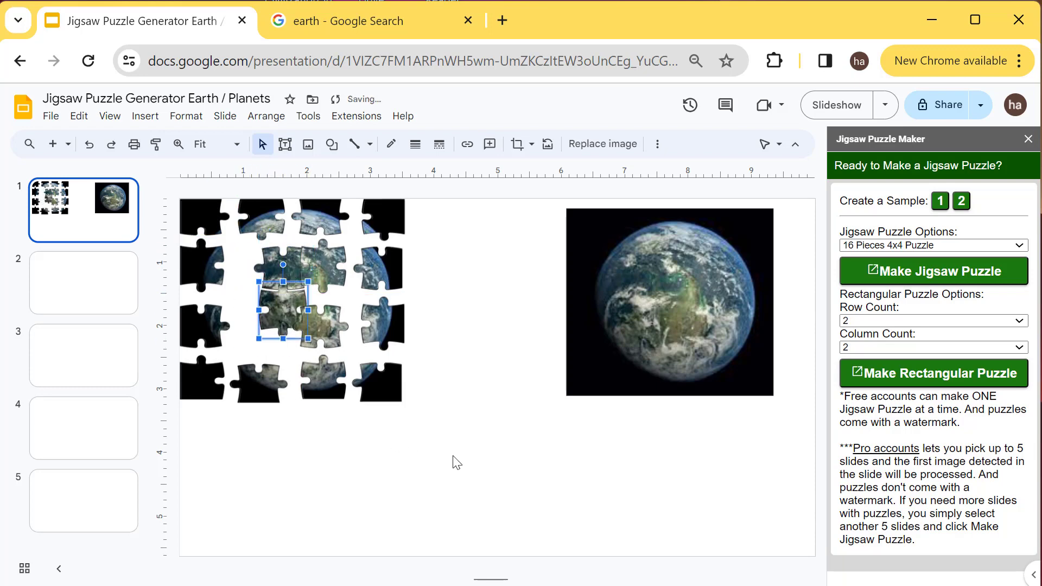
Step: Enlarge all sixteen Earth puzzle pieces together
{"action": "left_click_drag", "start_coordinate": [456, 461], "coordinate": [174, 189]}
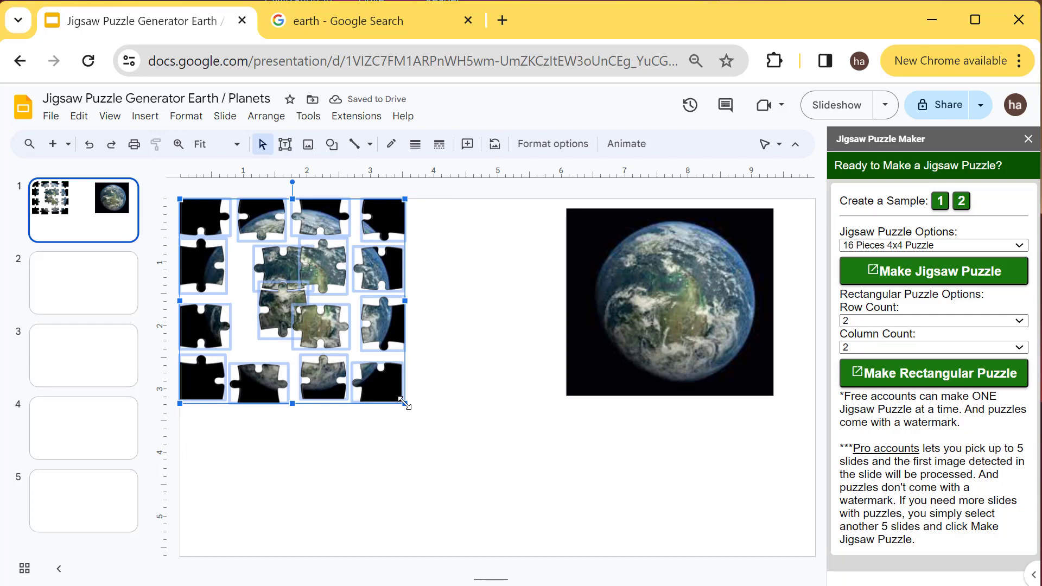
{"action": "left_click_drag", "start_coordinate": [405, 401], "coordinate": [507, 511]}
{"action": "left_click", "coordinate": [545, 456]}
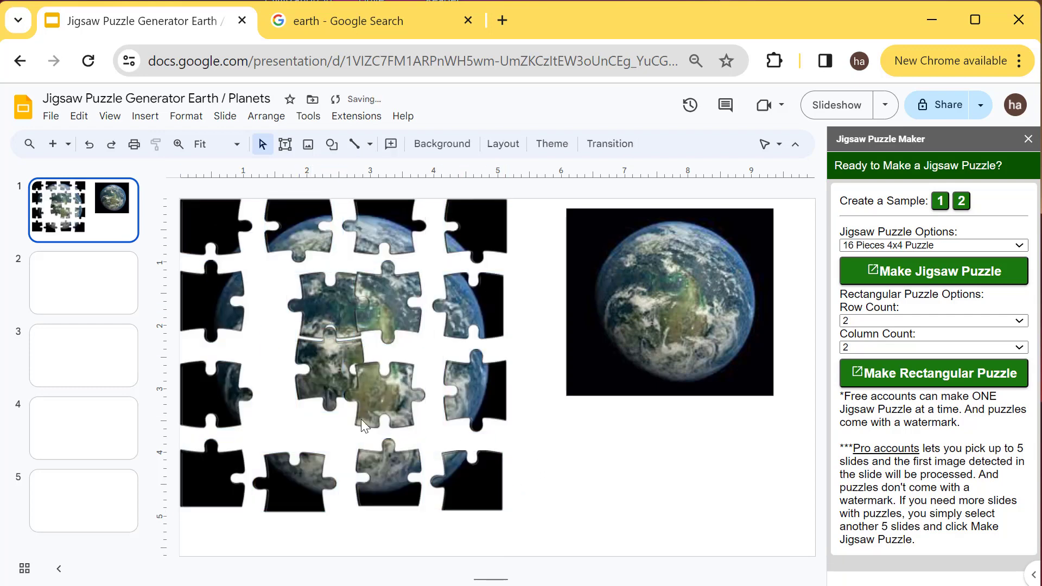
Step: Fit four more pieces into the Earth group, then go to blank slide 2
{"action": "left_click_drag", "start_coordinate": [371, 391], "coordinate": [373, 363]}
{"action": "left_click_drag", "start_coordinate": [475, 382], "coordinate": [441, 350]}
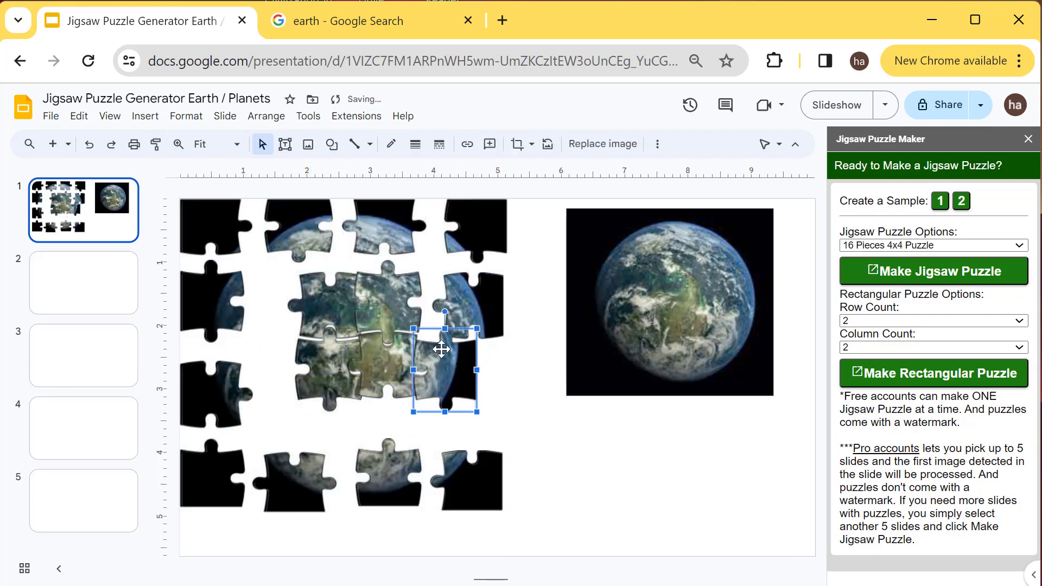
{"action": "left_click_drag", "start_coordinate": [475, 305], "coordinate": [448, 303]}
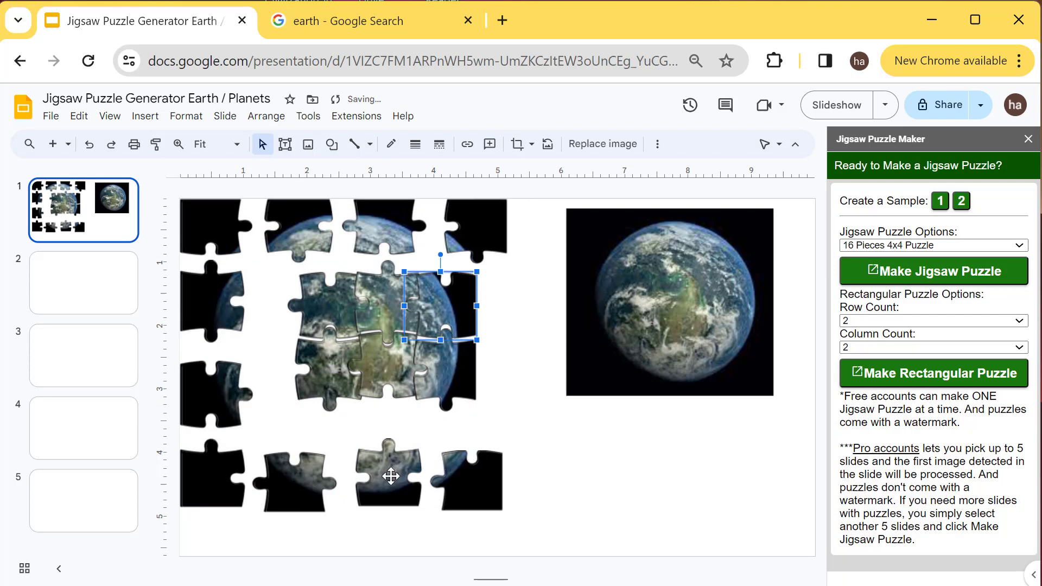
{"action": "left_click_drag", "start_coordinate": [389, 476], "coordinate": [388, 419]}
{"action": "left_click", "coordinate": [540, 433]}
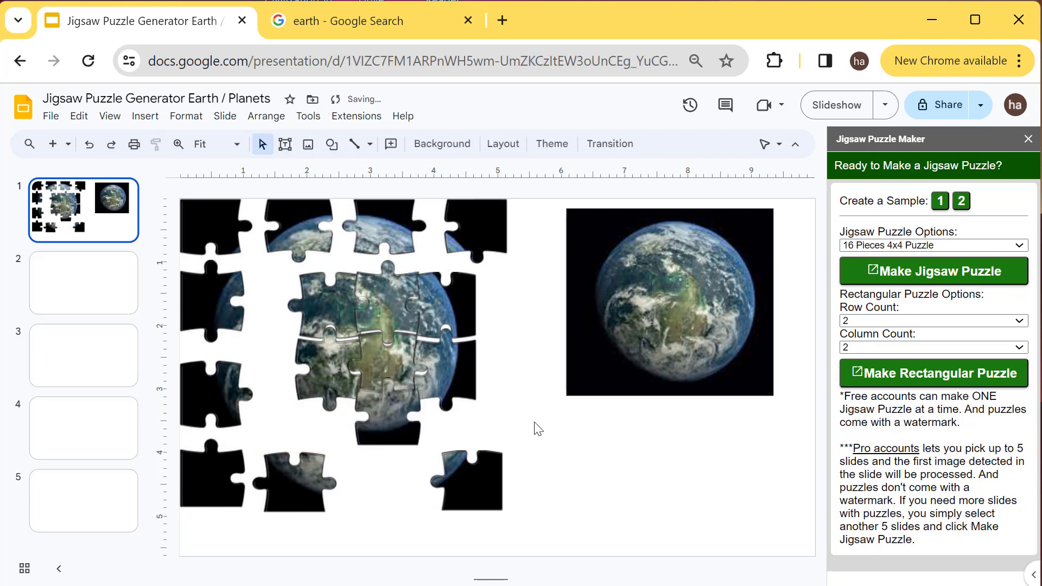
{"action": "left_click", "coordinate": [81, 280]}
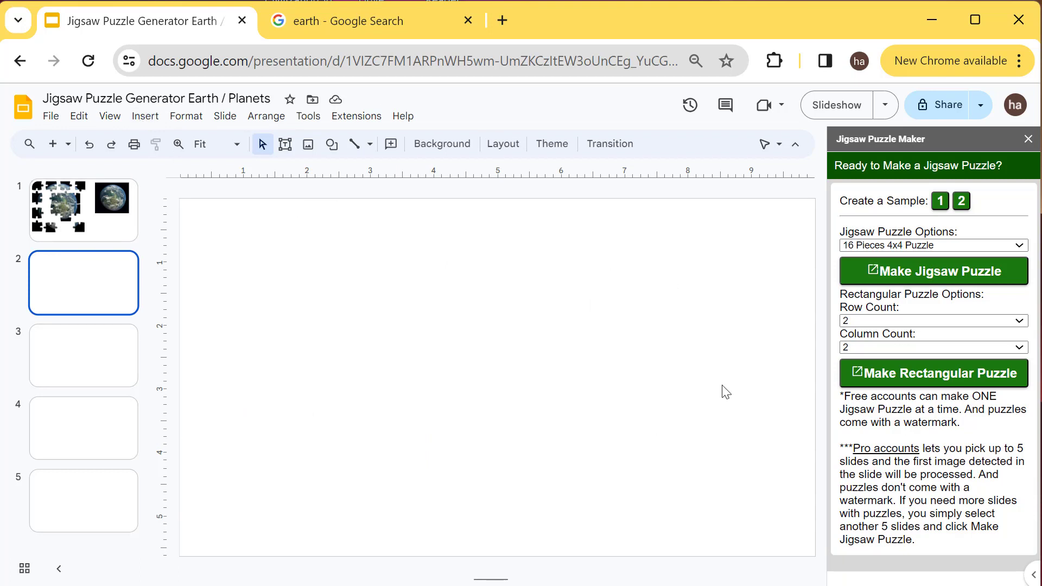
Step: Insert the Kepler-20e, Venus, Earth and Kepler-20f image from a 'planets' web search
{"action": "left_click", "coordinate": [148, 120]}
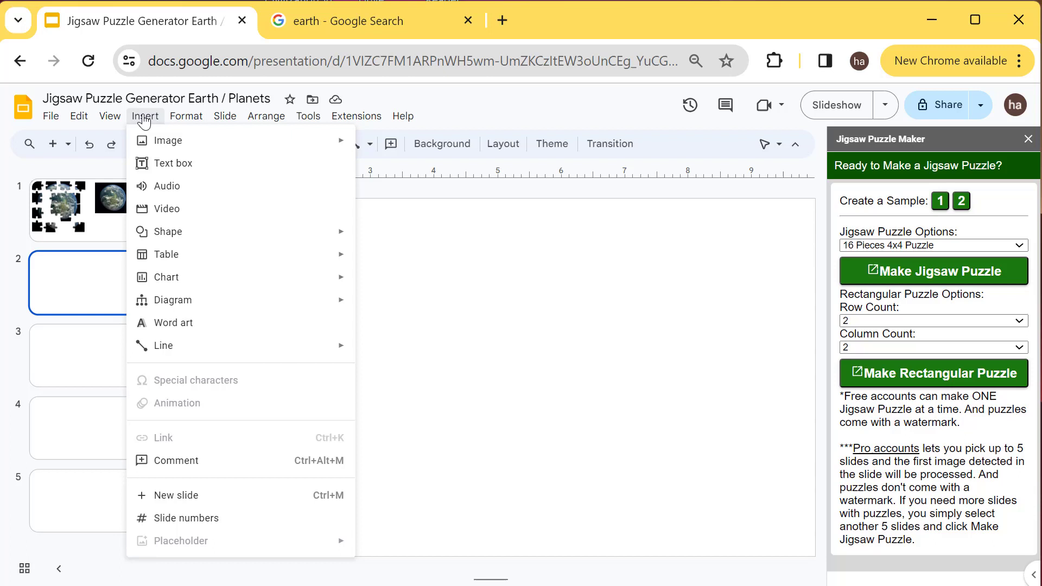
{"action": "mouse_move", "coordinate": [167, 140]}
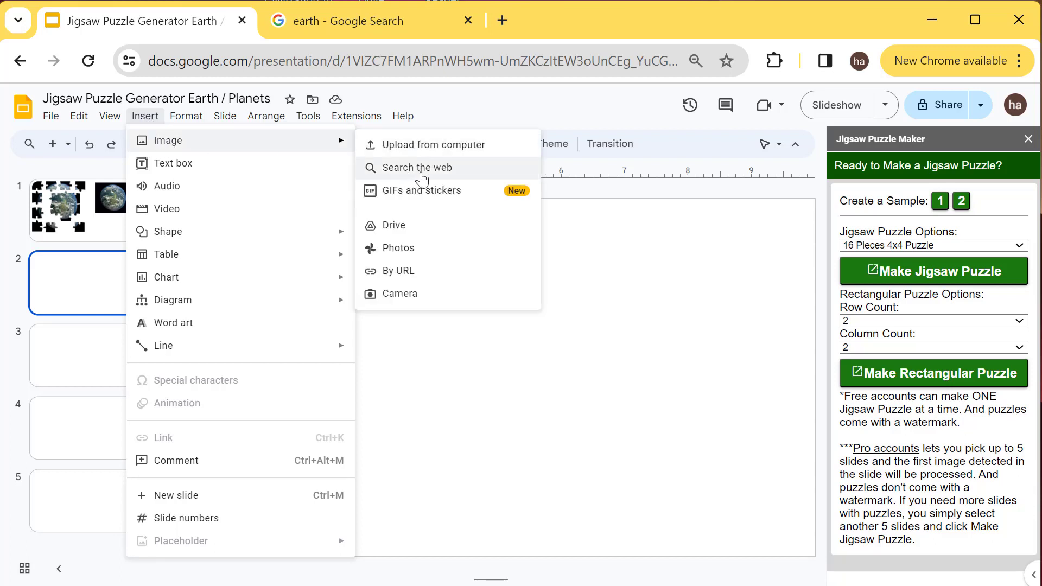
{"action": "left_click", "coordinate": [416, 167]}
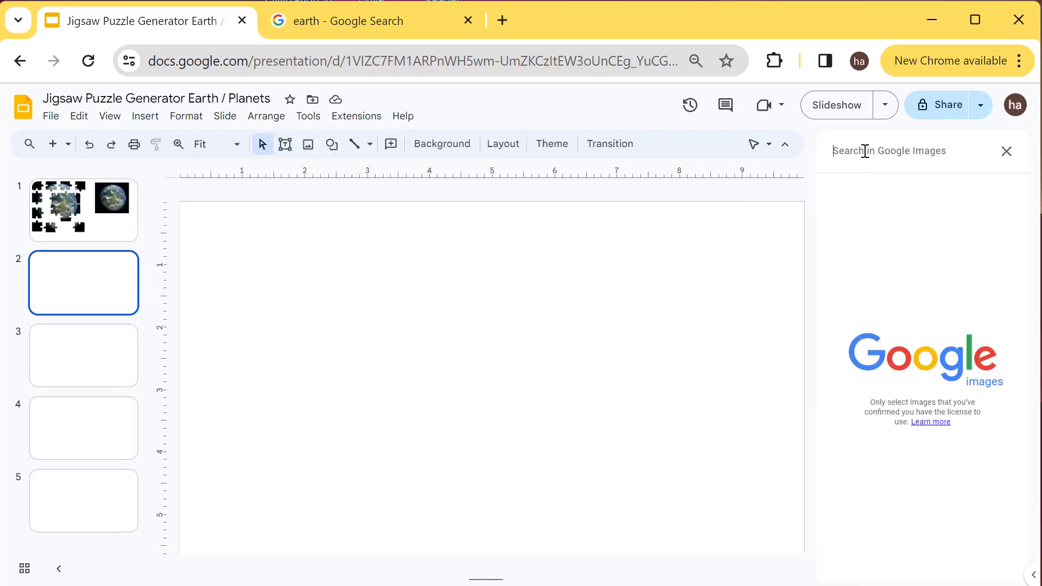
{"action": "type", "text": "ear"}
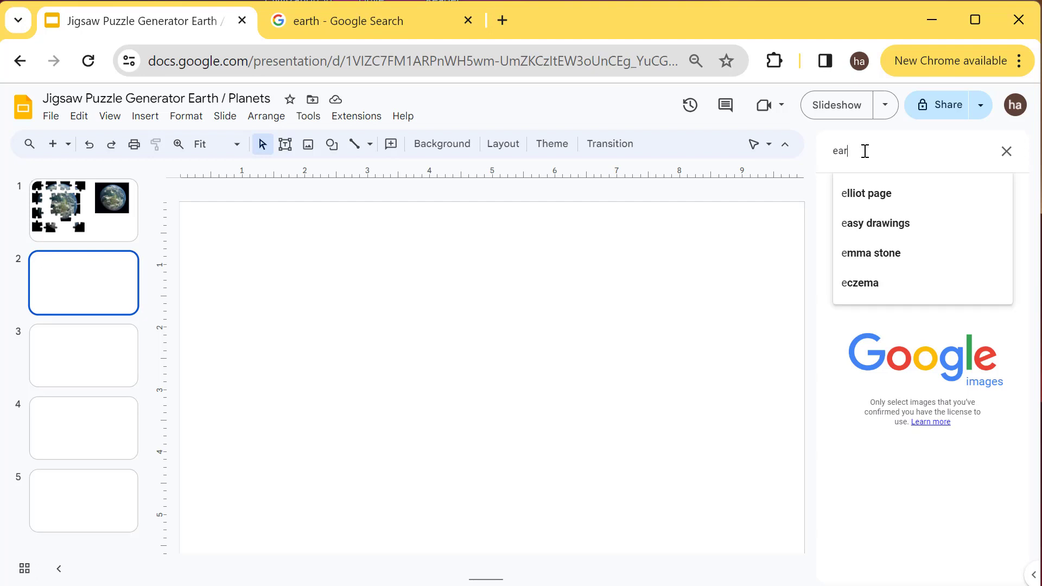
{"action": "type", "text": "th"}
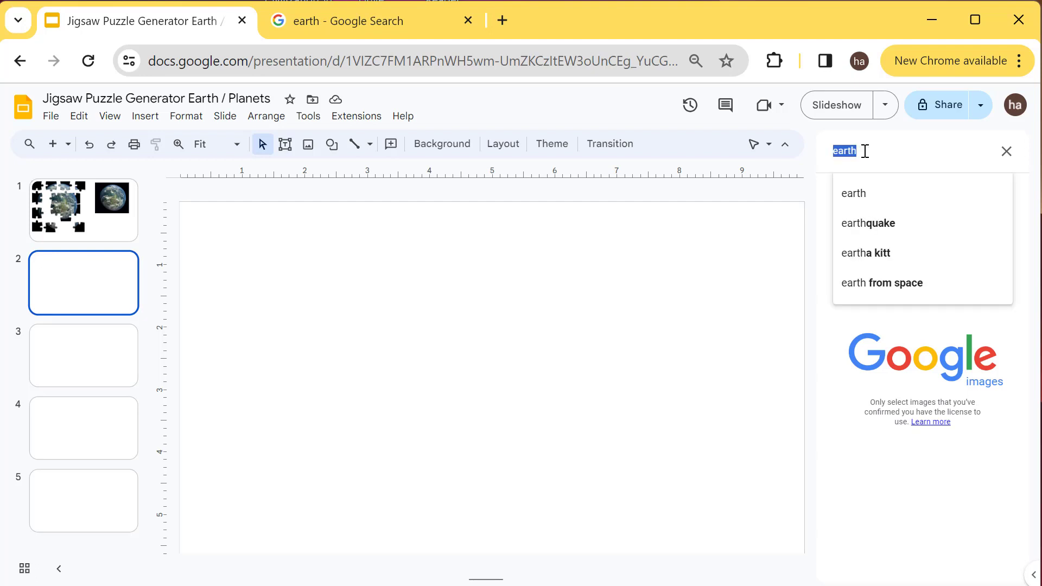
{"action": "type", "text": "planets"}
{"action": "key", "text": "Return"}
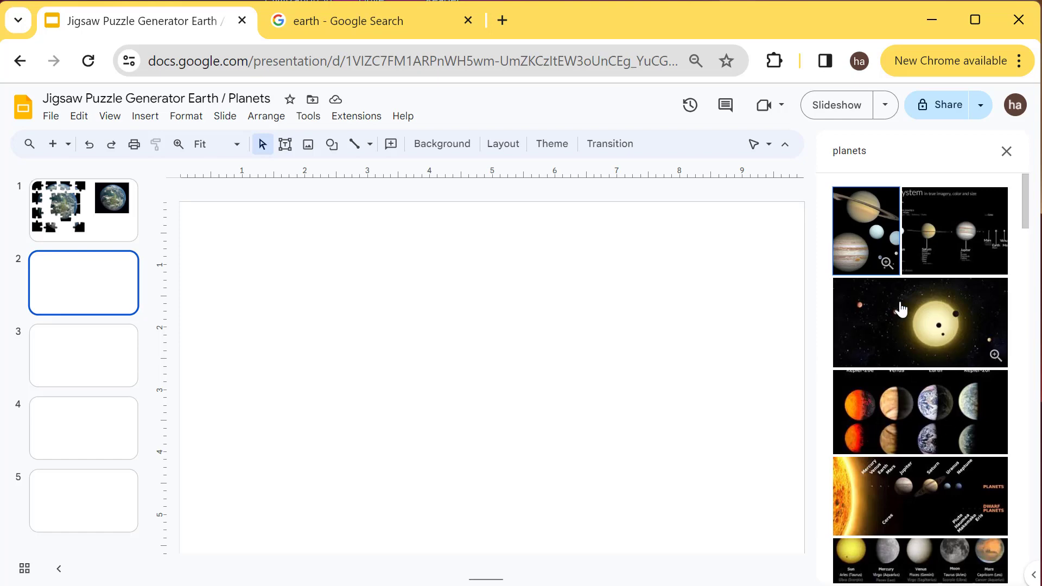
{"action": "scroll", "coordinate": [921, 420], "scroll_direction": "down", "scroll_amount": 2}
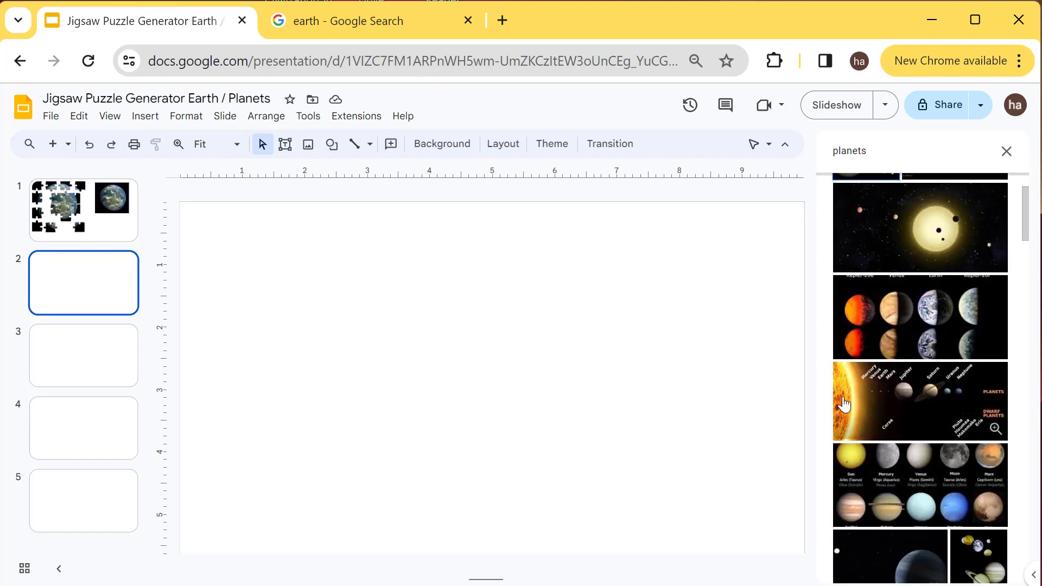
{"action": "scroll", "coordinate": [916, 391], "scroll_direction": "up", "scroll_amount": 2}
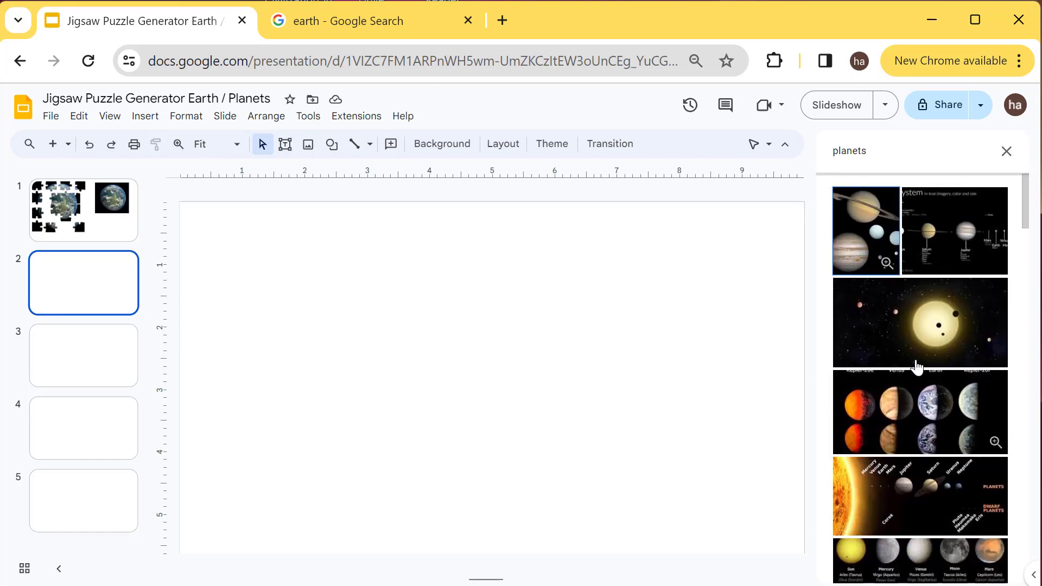
{"action": "left_click", "coordinate": [892, 411]}
{"action": "left_click", "coordinate": [987, 562]}
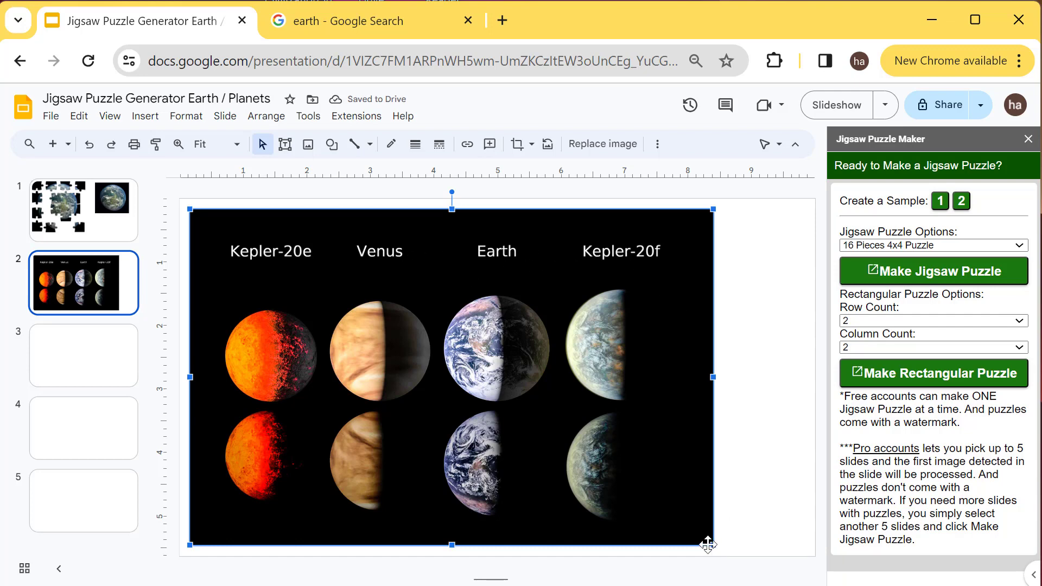
Step: Shrink the planets image, move it lower right, and cut it into a 25-piece 5x5 puzzle
{"action": "left_click_drag", "start_coordinate": [707, 543], "coordinate": [513, 417]}
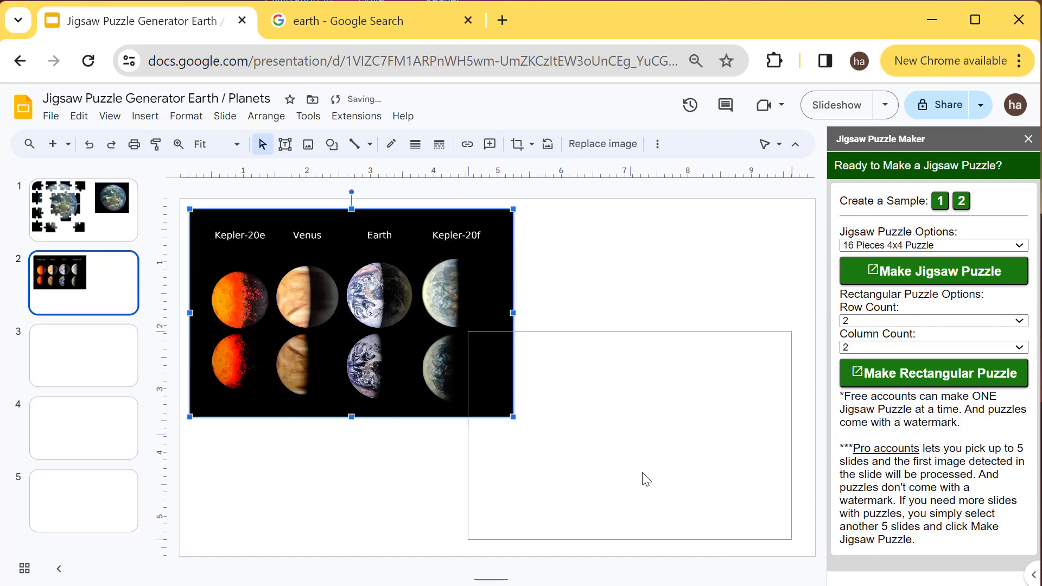
{"action": "left_click_drag", "start_coordinate": [643, 479], "coordinate": [637, 476]}
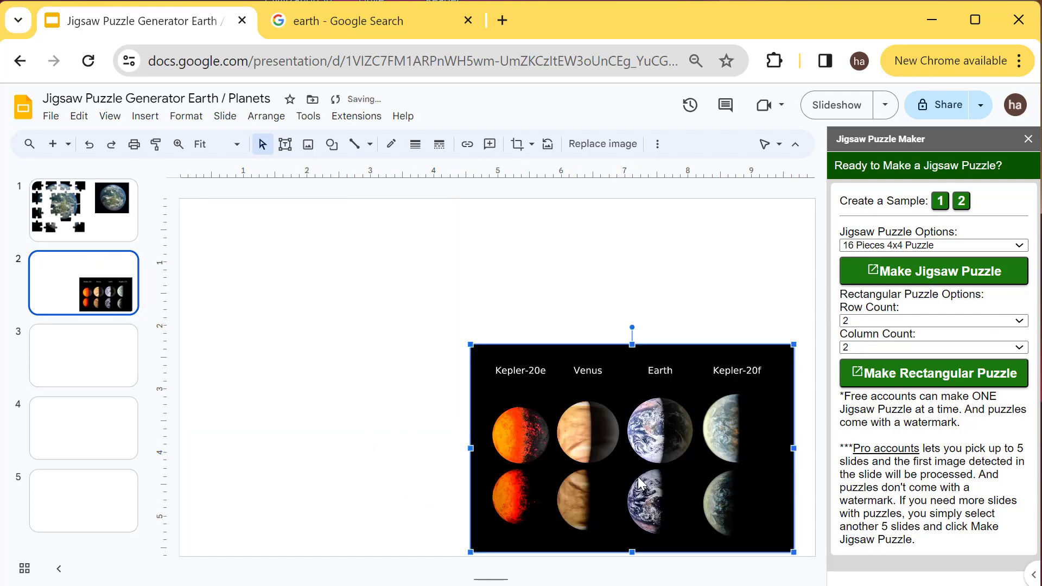
{"action": "left_click", "coordinate": [937, 246]}
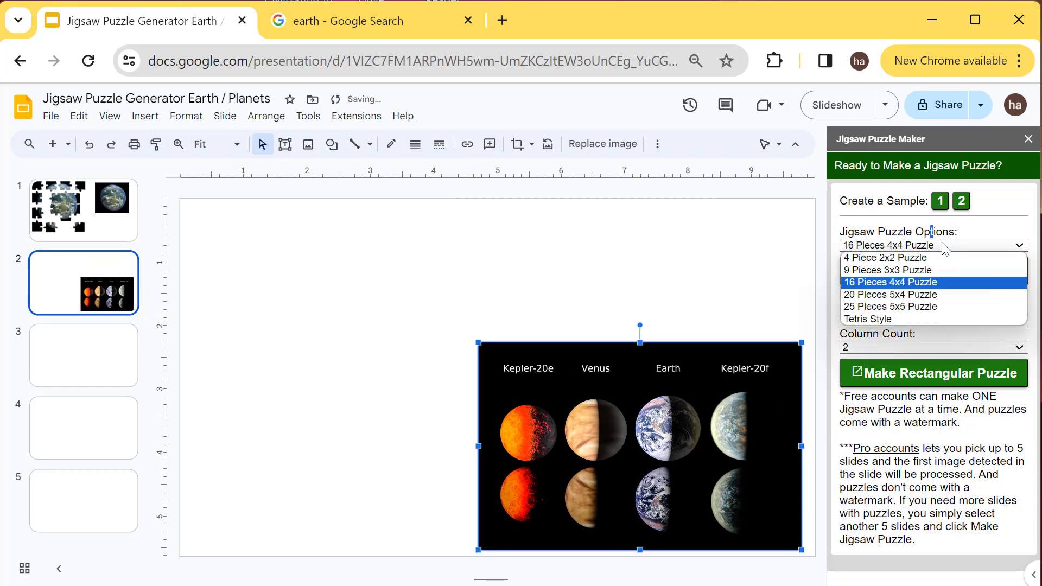
{"action": "left_click", "coordinate": [889, 307]}
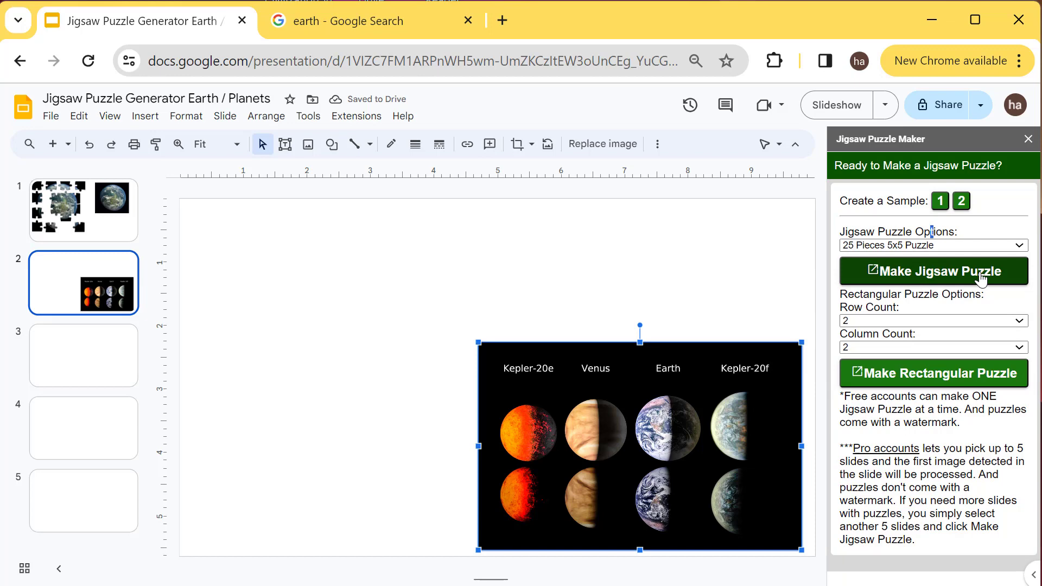
{"action": "left_click", "coordinate": [982, 278]}
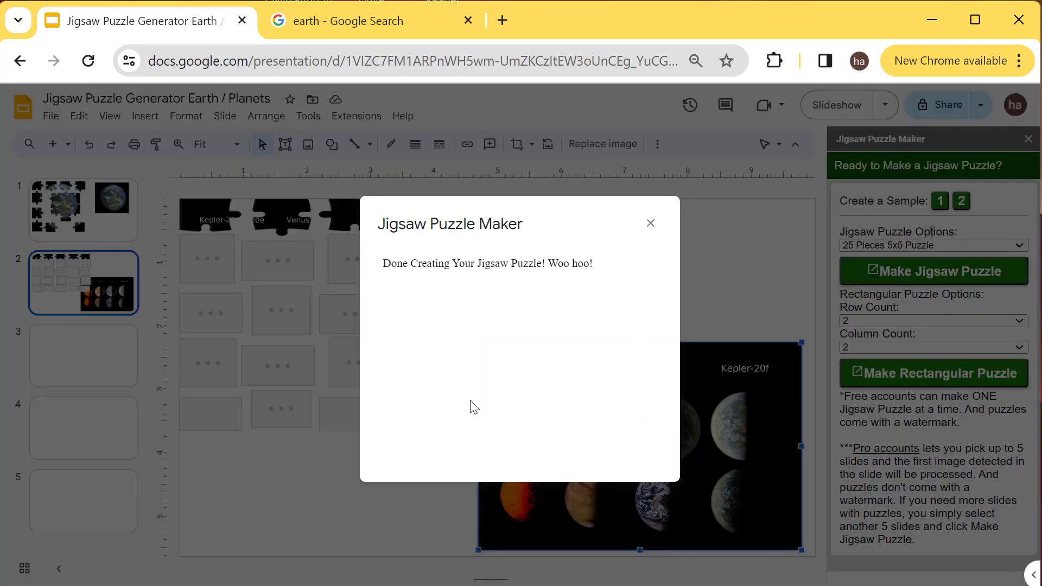
{"action": "left_click", "coordinate": [649, 225]}
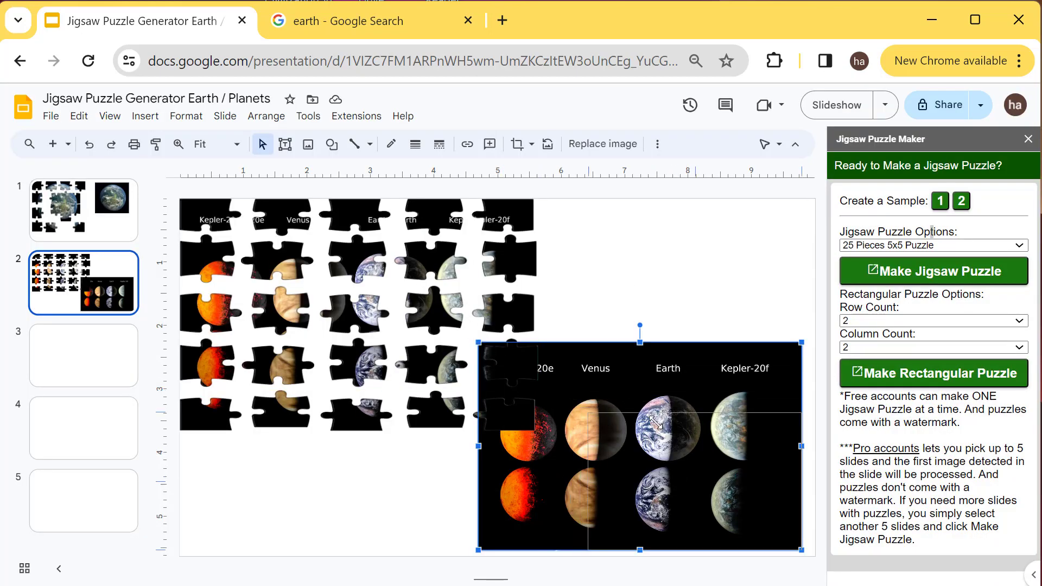
Step: Shrink the original planets image and fit the bottom, Venus and Earth pieces together
{"action": "left_click_drag", "start_coordinate": [480, 346], "coordinate": [612, 430]}
{"action": "left_click", "coordinate": [512, 476]}
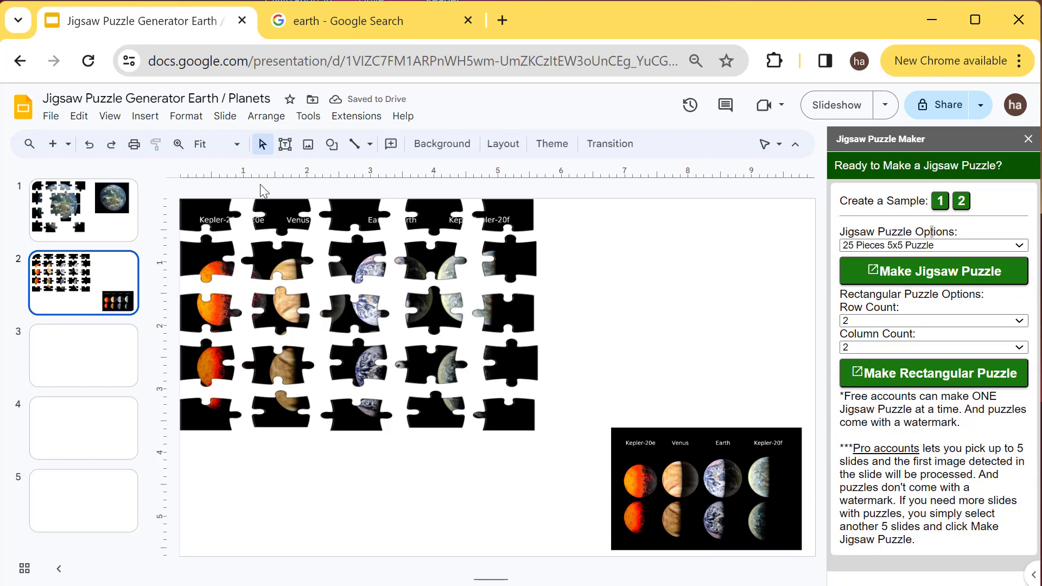
{"action": "left_click_drag", "start_coordinate": [211, 412], "coordinate": [210, 390]}
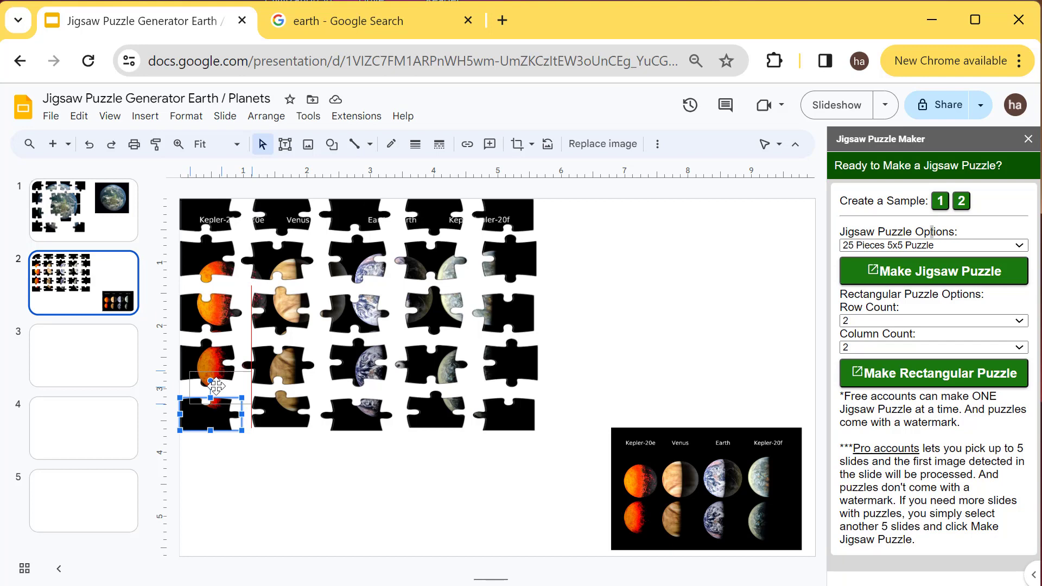
{"action": "mouse_move", "coordinate": [282, 407]}
{"action": "left_mouse_down"}
{"action": "mouse_move", "coordinate": [244, 391]}
{"action": "mouse_move", "coordinate": [259, 365]}
{"action": "left_mouse_up"}
{"action": "left_click_drag", "start_coordinate": [356, 366], "coordinate": [305, 366]}
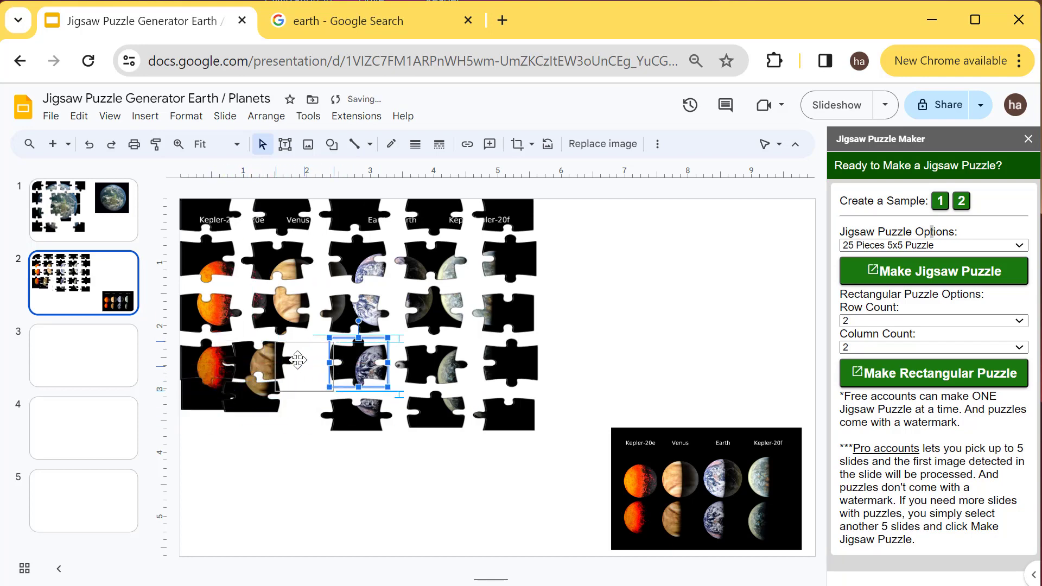
{"action": "mouse_move", "coordinate": [355, 413]}
{"action": "left_mouse_down"}
{"action": "mouse_move", "coordinate": [309, 399]}
{"action": "mouse_move", "coordinate": [307, 356]}
{"action": "left_mouse_up"}
{"action": "left_click", "coordinate": [299, 397]}
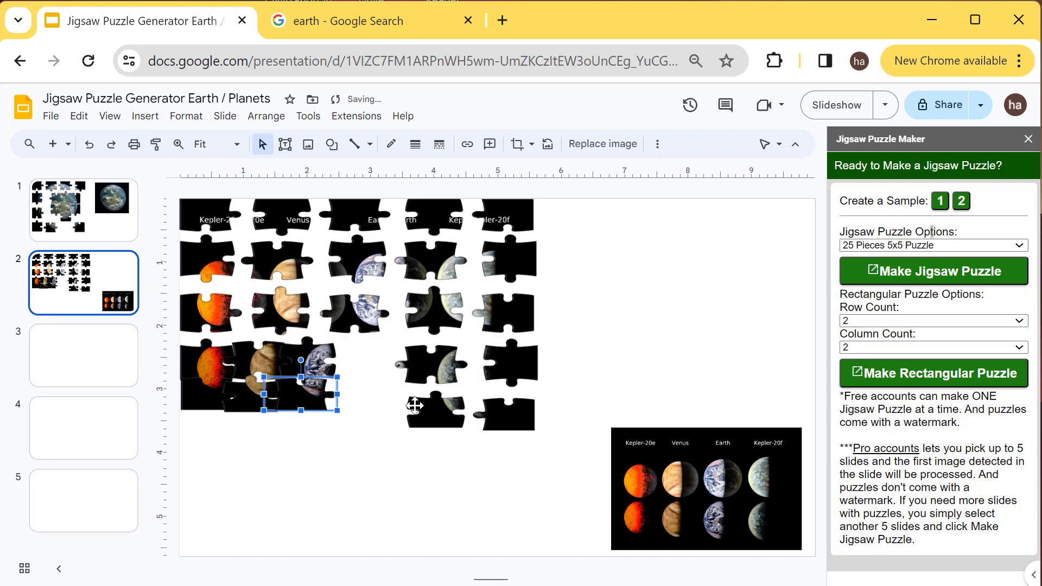
Step: Fit one more bottom-row piece, then select the Earth image on slide 1
{"action": "left_click_drag", "start_coordinate": [416, 405], "coordinate": [342, 391]}
{"action": "left_click", "coordinate": [409, 494]}
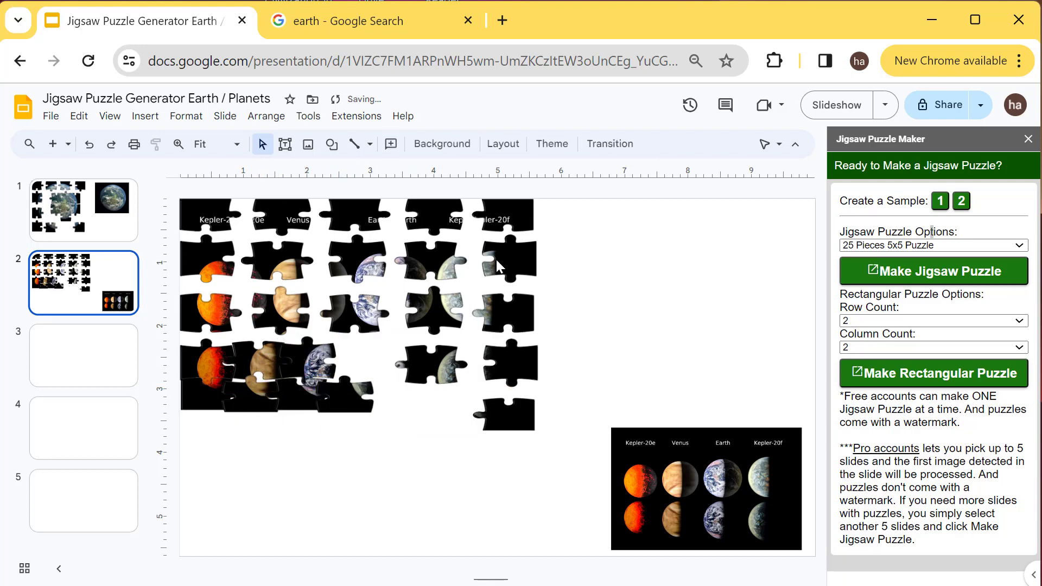
{"action": "left_click", "coordinate": [83, 210]}
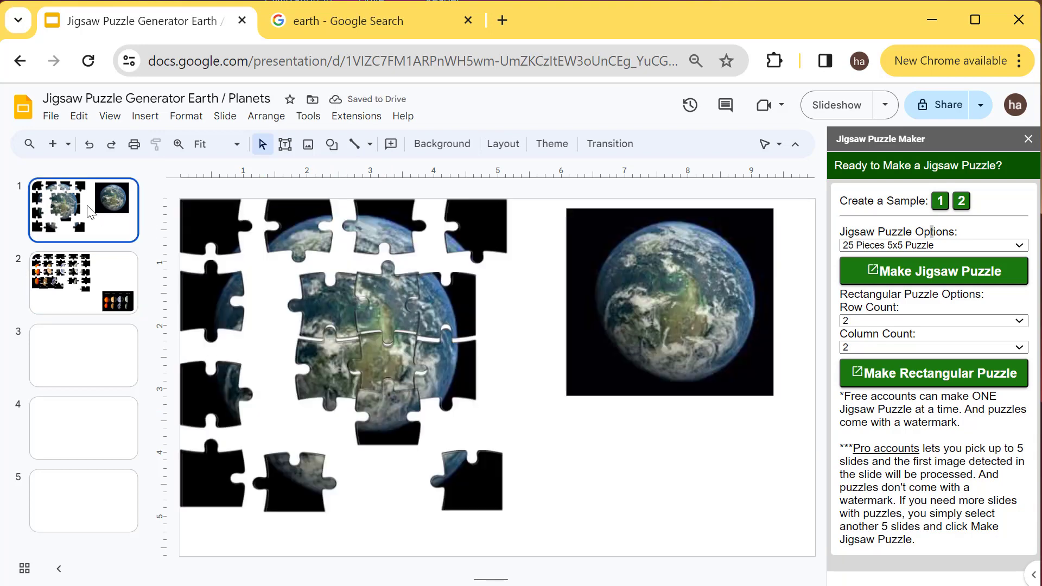
{"action": "left_click", "coordinate": [658, 270]}
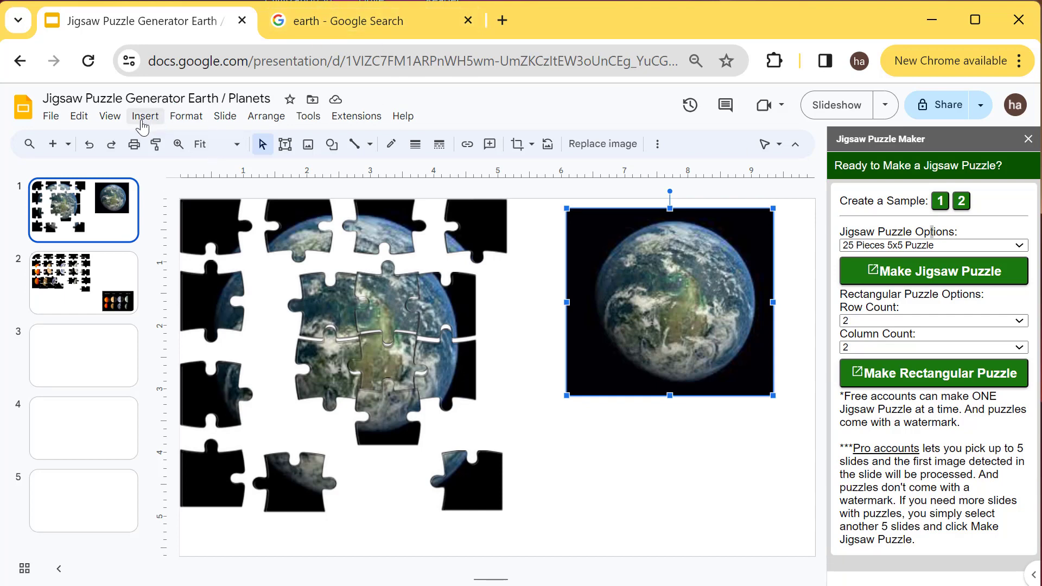
Step: Insert the first 'jupiter' web image on slide 3, moved right and shrunk
{"action": "left_click", "coordinate": [103, 369]}
{"action": "left_click", "coordinate": [146, 116]}
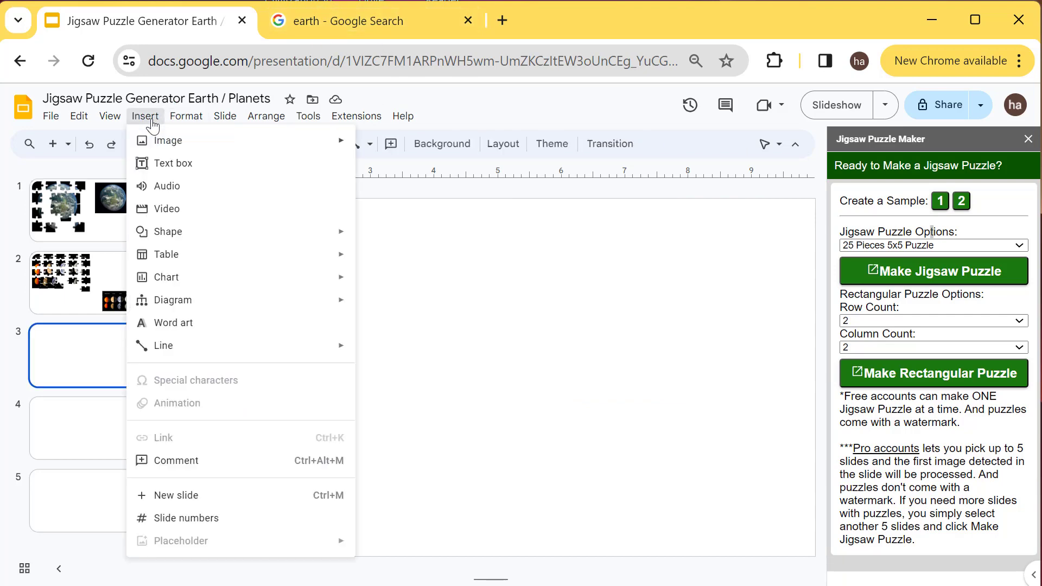
{"action": "left_click", "coordinate": [423, 167]}
{"action": "type", "text": "planets"}
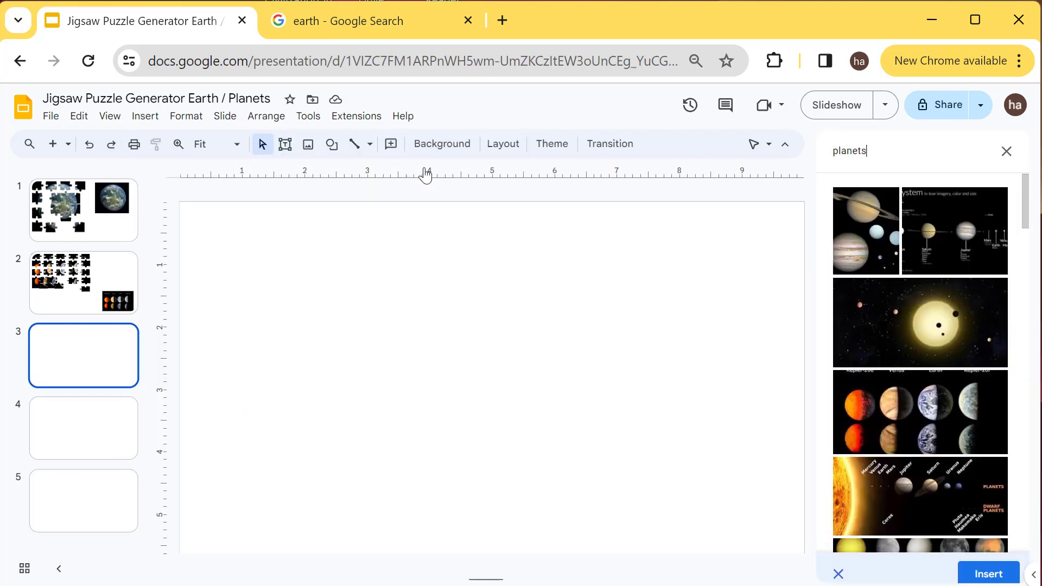
{"action": "left_click", "coordinate": [861, 150]}
{"action": "double_click", "coordinate": [862, 151]}
{"action": "type", "text": "jupiter"}
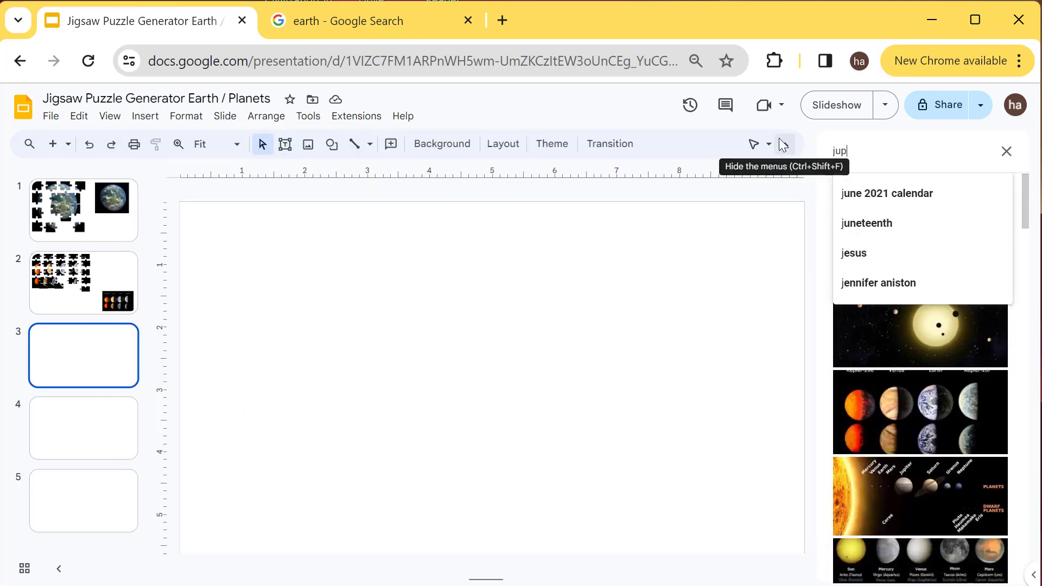
{"action": "key", "text": "Return"}
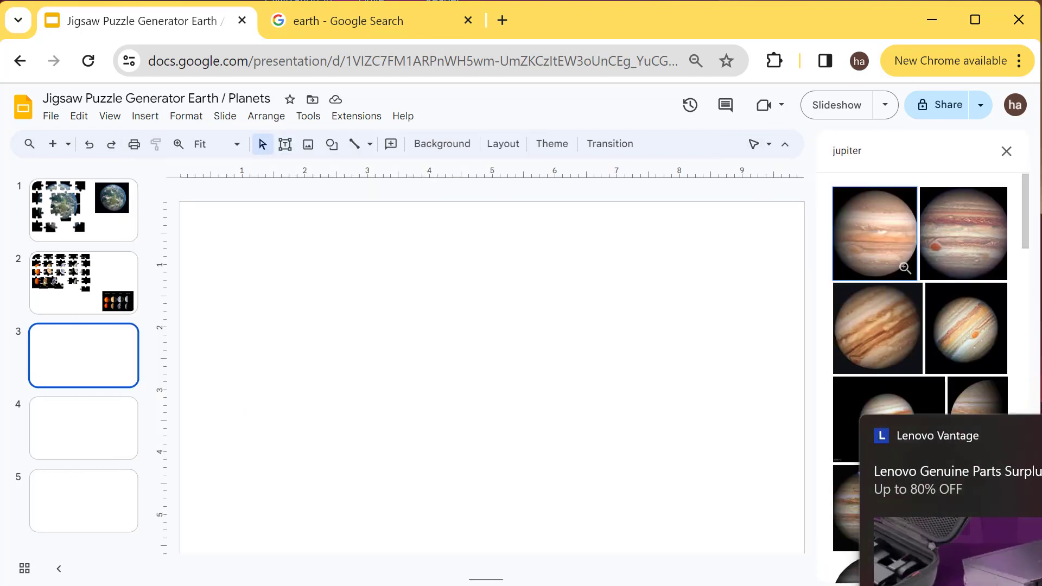
{"action": "left_click", "coordinate": [875, 233]}
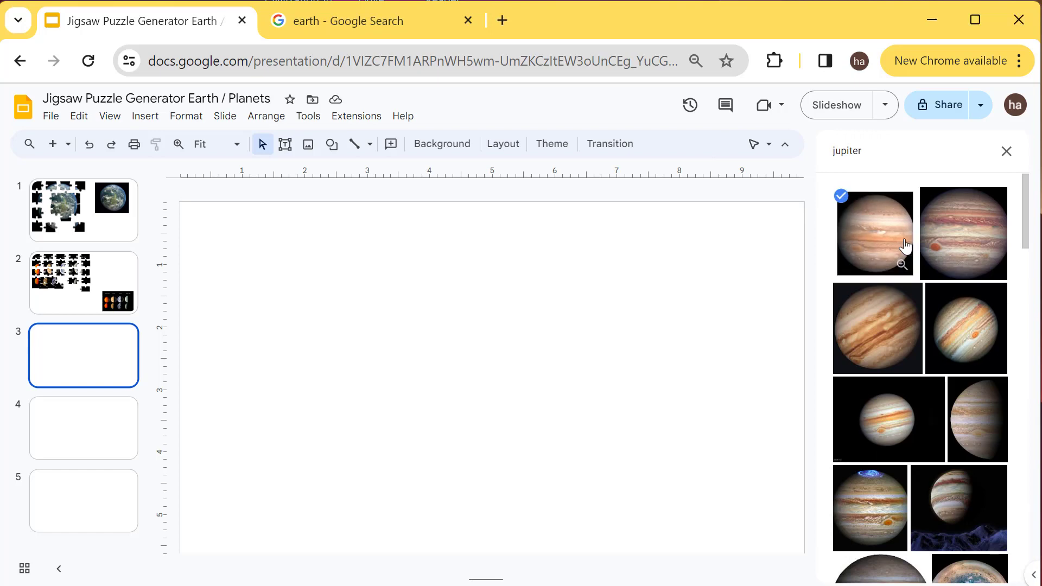
{"action": "left_click", "coordinate": [987, 561]}
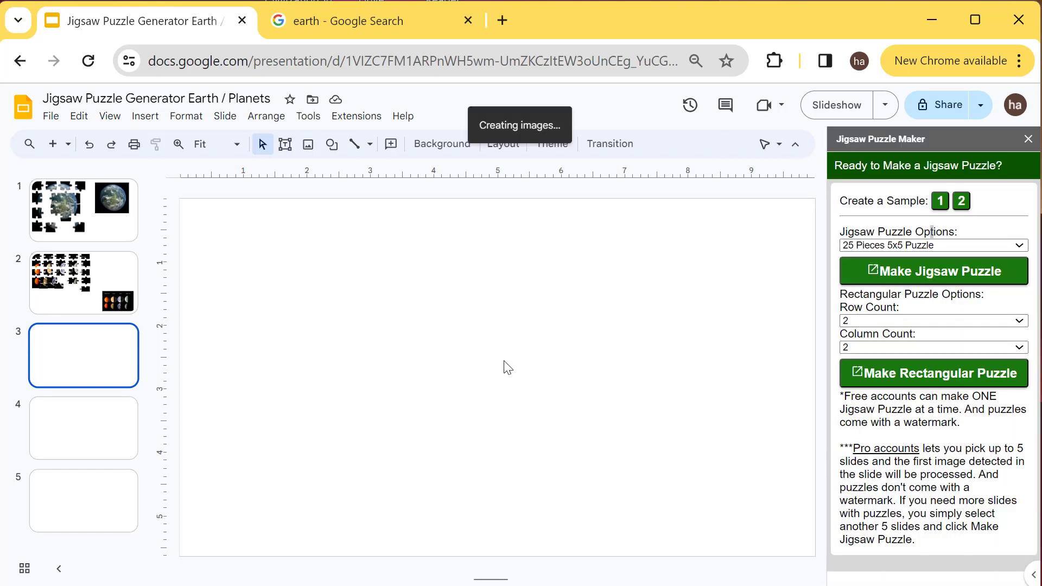
{"action": "left_click_drag", "start_coordinate": [440, 361], "coordinate": [639, 377]}
{"action": "left_click_drag", "start_coordinate": [460, 540], "coordinate": [573, 406]}
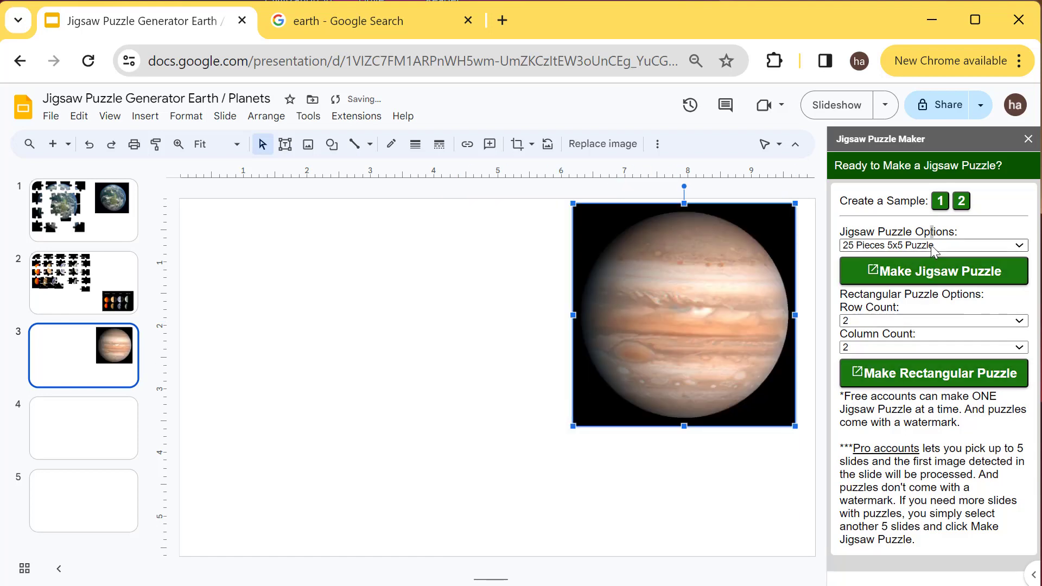
Step: Make a Tetris Style jigsaw puzzle from the Jupiter photo
{"action": "left_click", "coordinate": [932, 245]}
{"action": "left_click", "coordinate": [867, 319]}
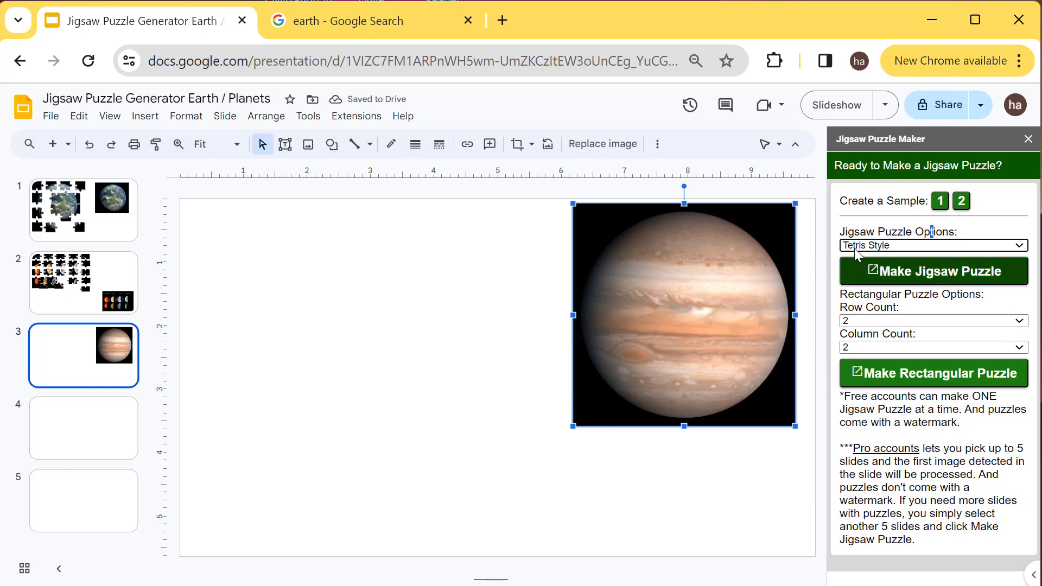
{"action": "left_click", "coordinate": [886, 246]}
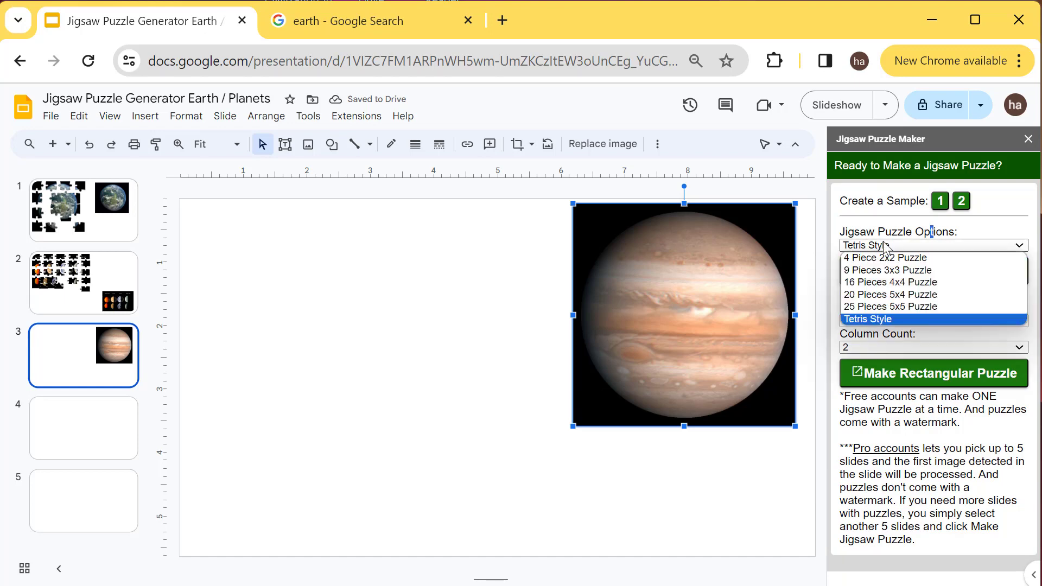
{"action": "left_click", "coordinate": [880, 319]}
{"action": "left_click_drag", "start_coordinate": [668, 354], "coordinate": [688, 354]}
{"action": "left_click", "coordinate": [934, 271]}
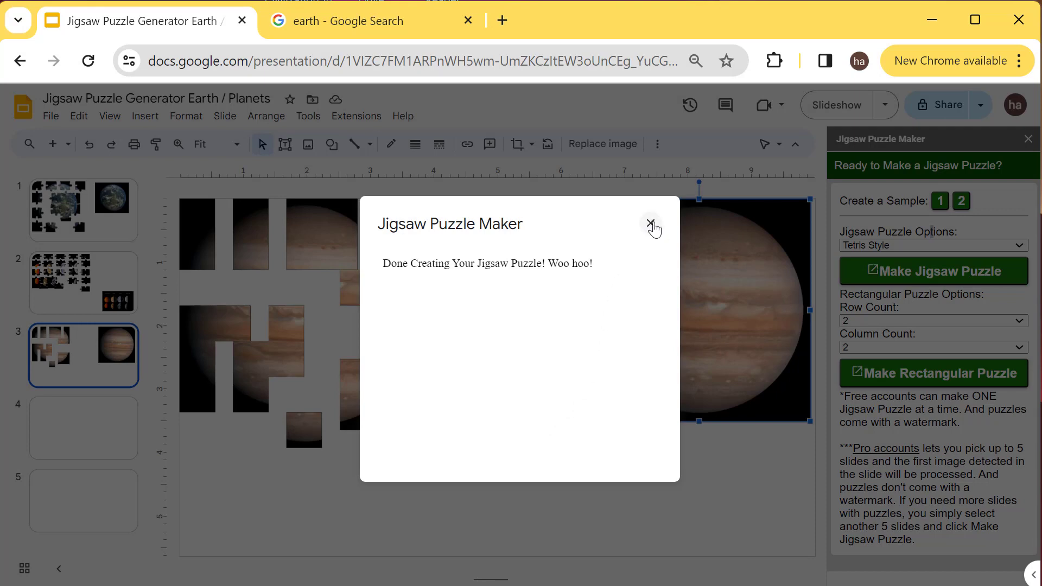
Step: Dismiss the completion message and fit two Jupiter Tetris pieces together
{"action": "left_click", "coordinate": [651, 223]}
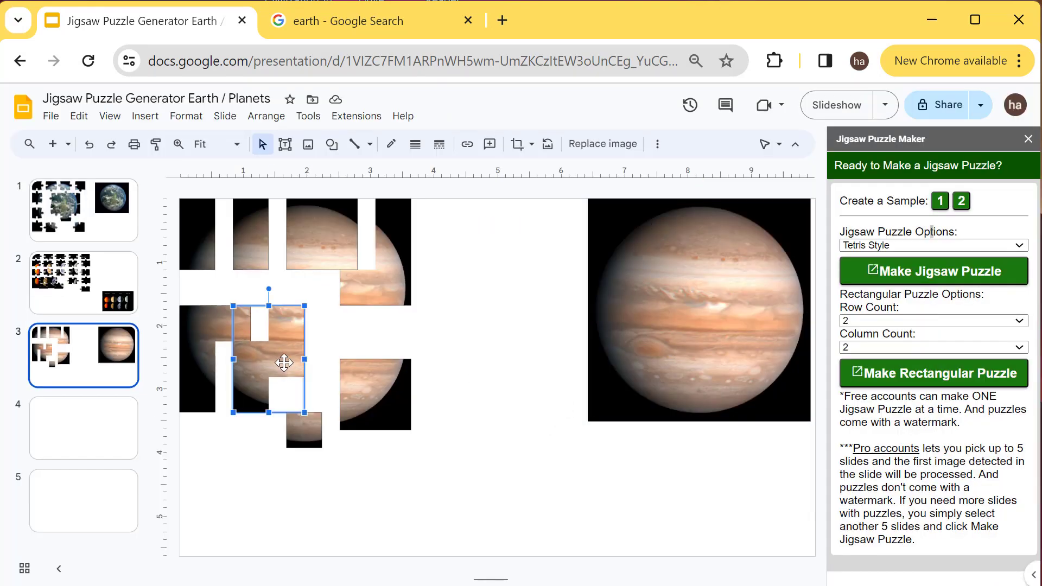
{"action": "left_click_drag", "start_coordinate": [250, 340], "coordinate": [227, 339]}
{"action": "left_click_drag", "start_coordinate": [304, 429], "coordinate": [255, 397]}
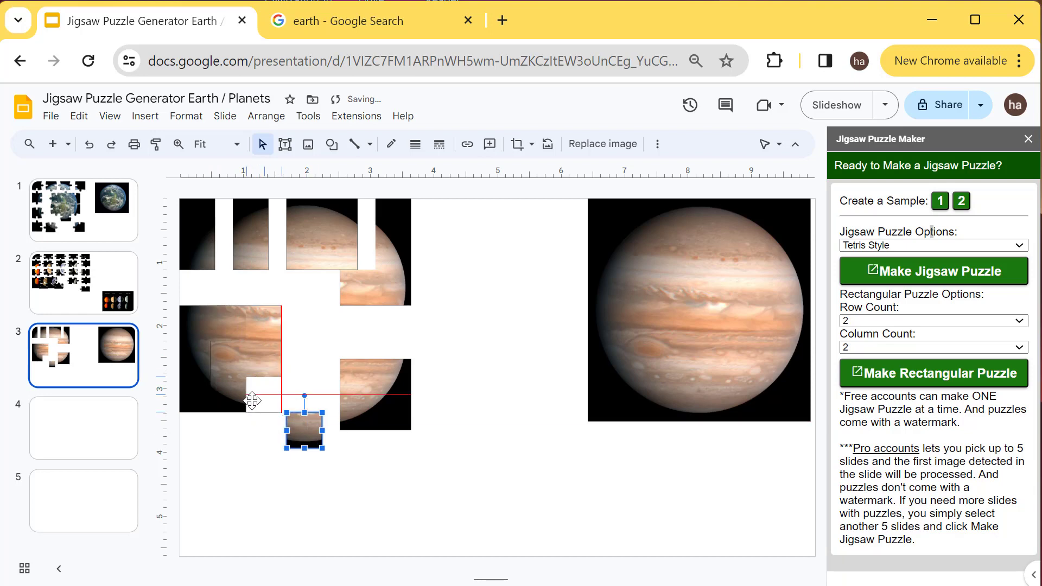
Step: Enlarge all the Jupiter puzzle pieces together, then go to blank slide 4
{"action": "left_click_drag", "start_coordinate": [438, 462], "coordinate": [175, 187]}
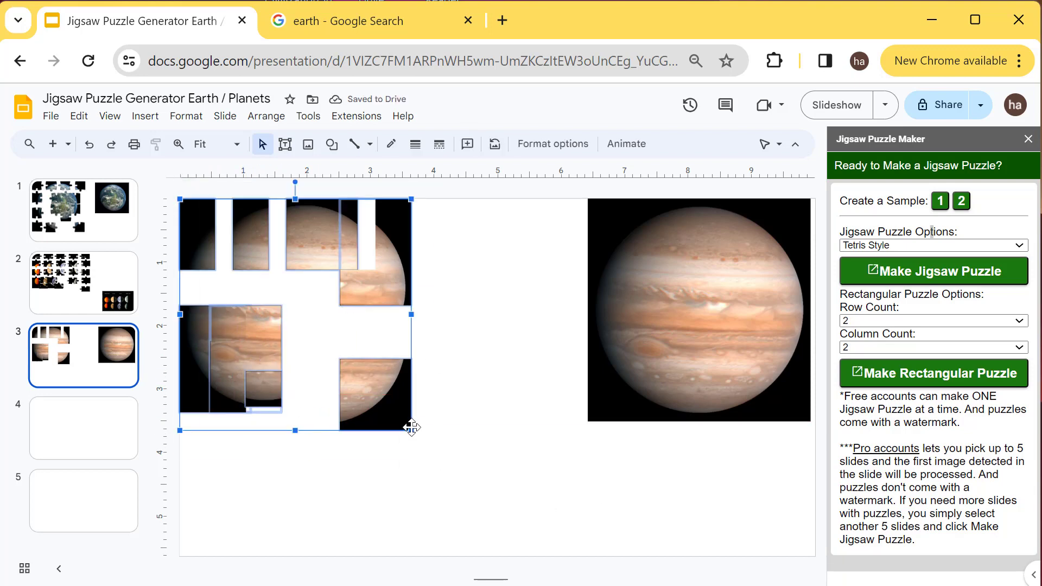
{"action": "left_click_drag", "start_coordinate": [410, 429], "coordinate": [481, 499]}
{"action": "left_click", "coordinate": [538, 461]}
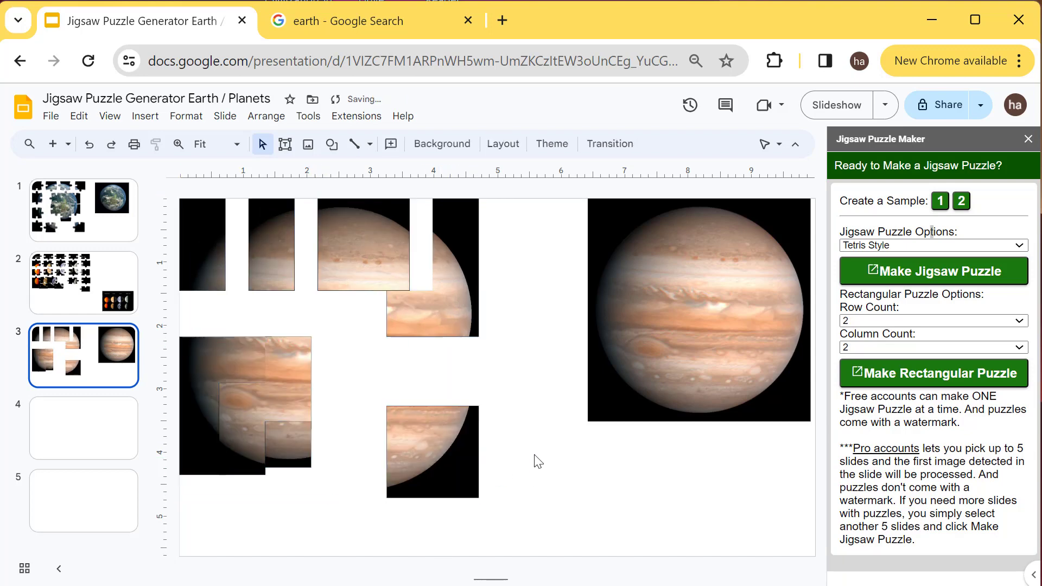
{"action": "left_click", "coordinate": [125, 421]}
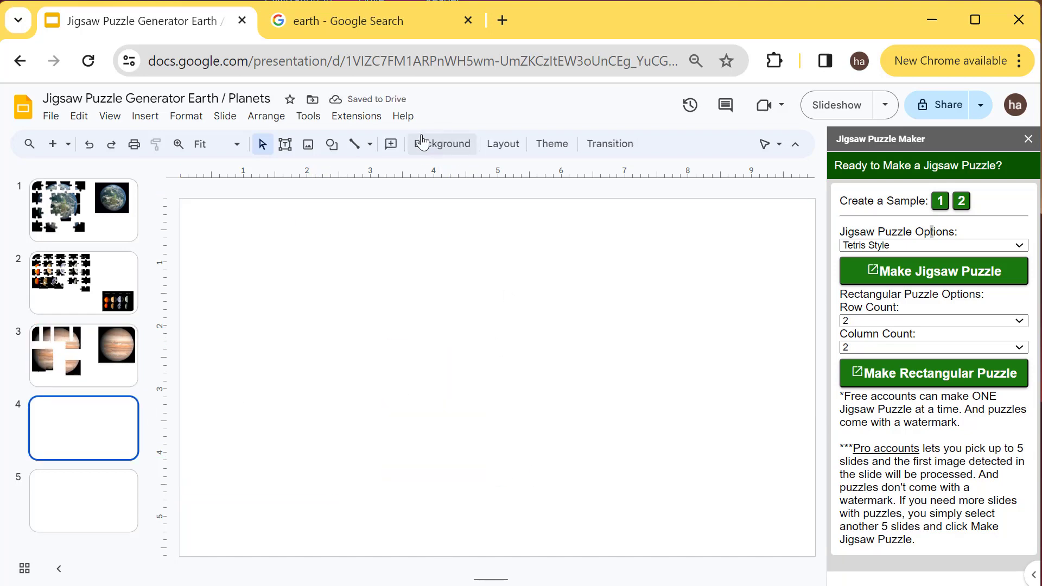
Step: Insert a Saturn photo from a 'saturn planet' web image search onto slide 4
{"action": "left_click", "coordinate": [365, 21]}
{"action": "left_click", "coordinate": [136, 22]}
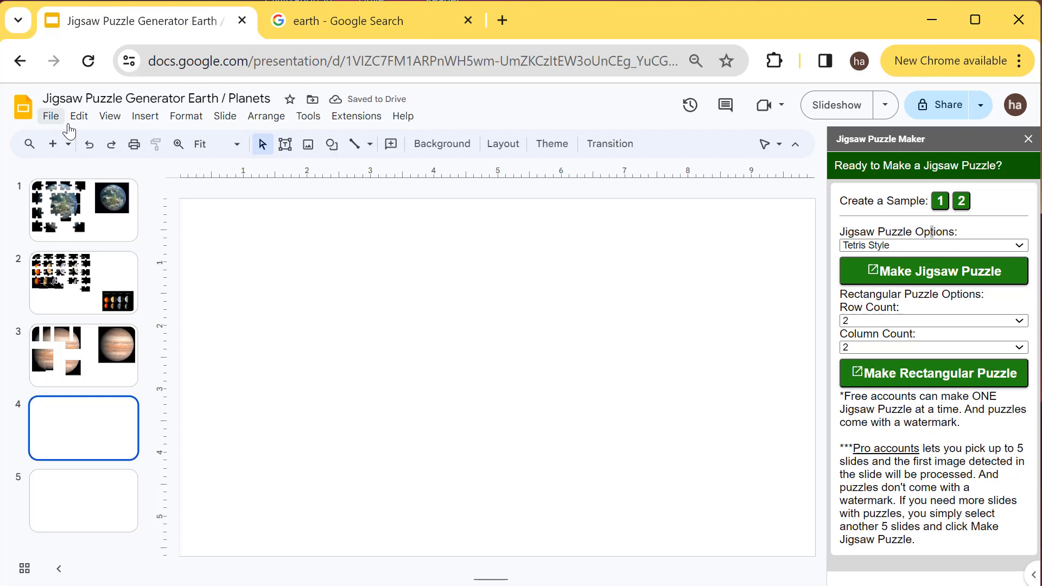
{"action": "left_click", "coordinate": [145, 115]}
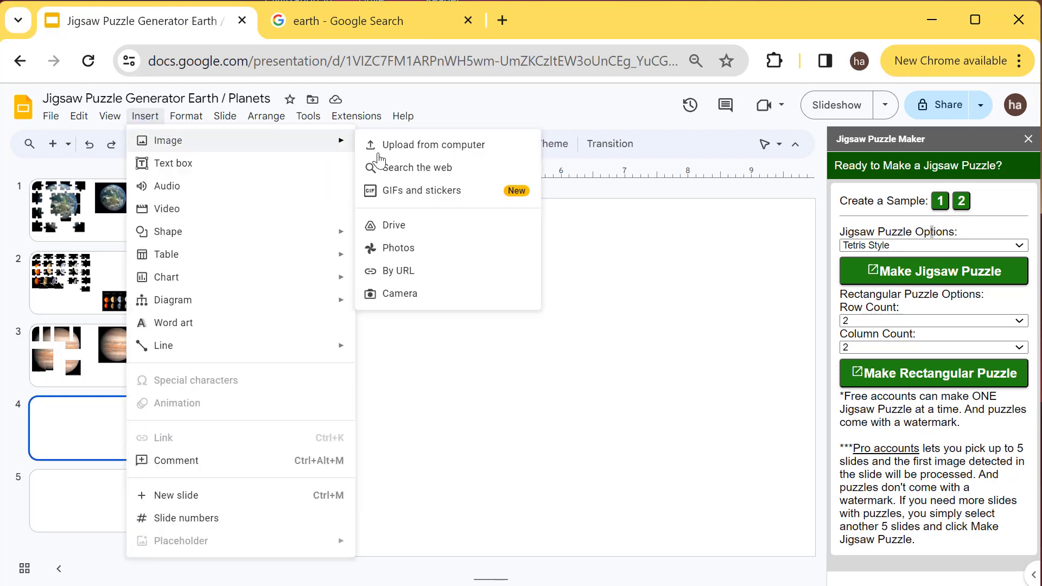
{"action": "left_click", "coordinate": [416, 167]}
{"action": "left_click", "coordinate": [869, 150]}
{"action": "key", "text": "ctrl+a"}
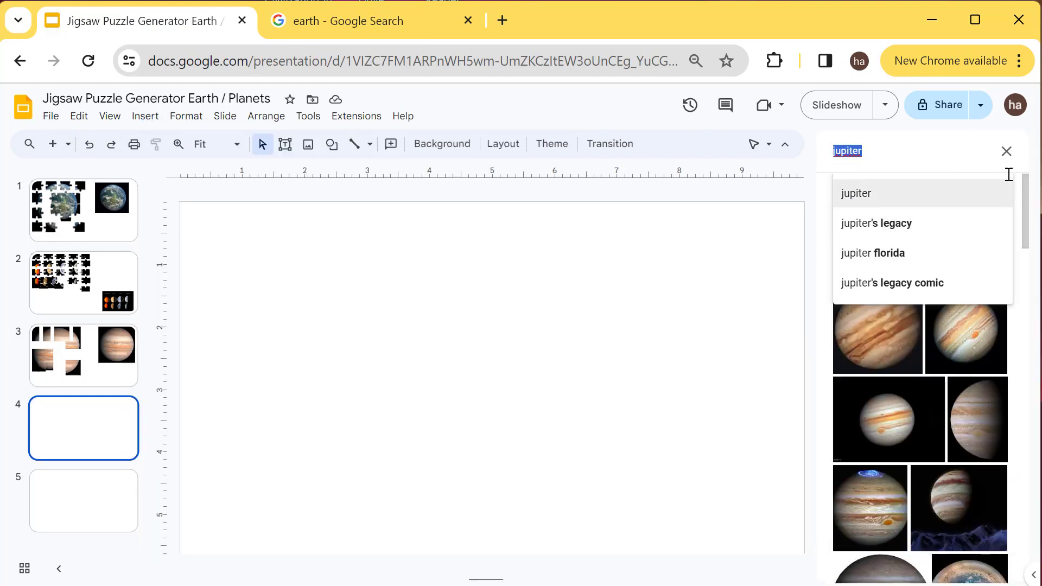
{"action": "type", "text": "saturn"}
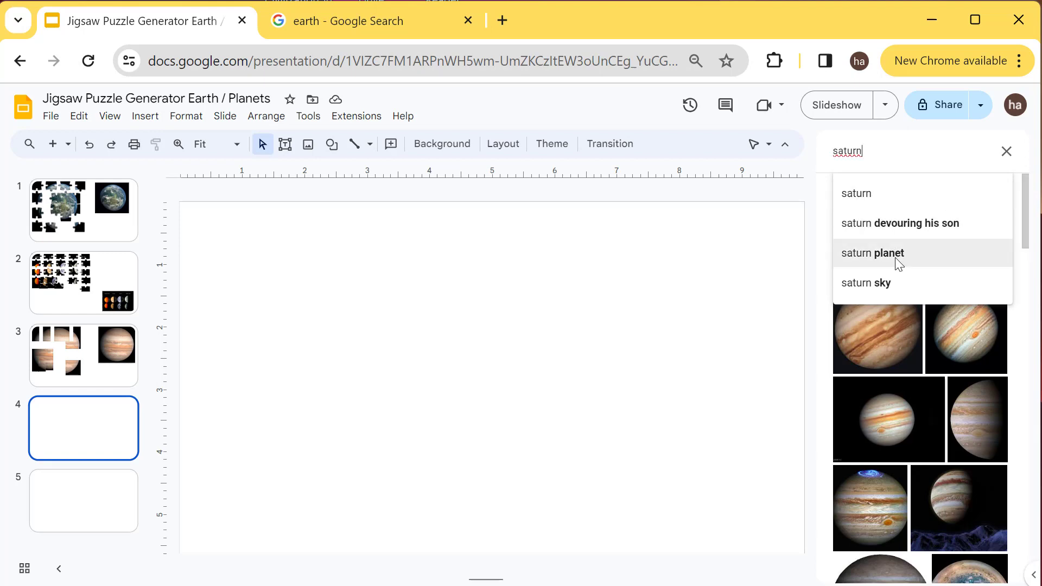
{"action": "left_click", "coordinate": [894, 258]}
{"action": "scroll", "coordinate": [952, 313], "scroll_direction": "down", "scroll_amount": 3}
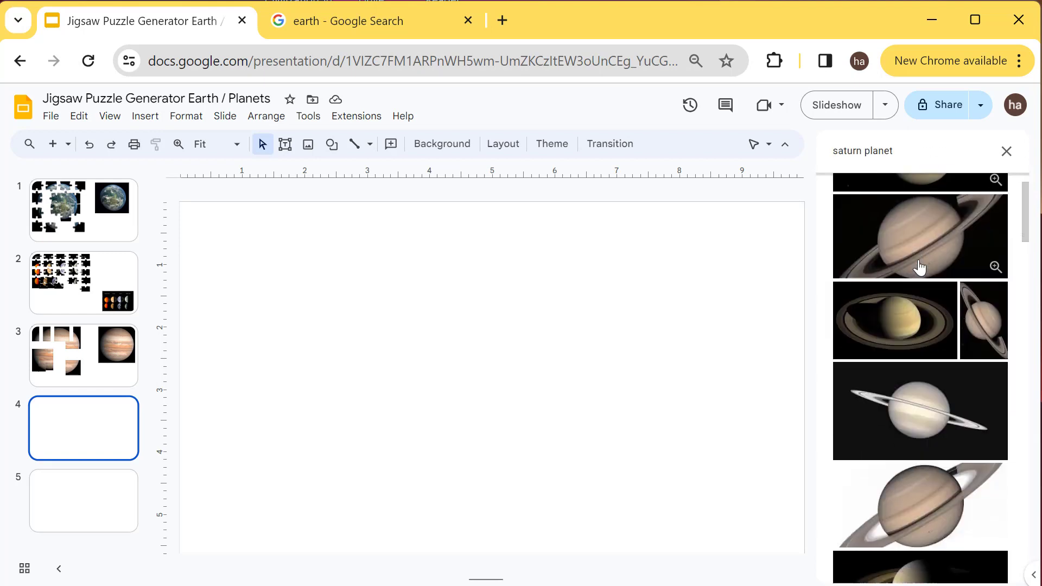
{"action": "scroll", "coordinate": [952, 313], "scroll_direction": "down", "scroll_amount": 3}
{"action": "scroll", "coordinate": [906, 281], "scroll_direction": "down", "scroll_amount": 2}
{"action": "scroll", "coordinate": [906, 281], "scroll_direction": "down", "scroll_amount": 3}
{"action": "scroll", "coordinate": [906, 280], "scroll_direction": "down", "scroll_amount": 2}
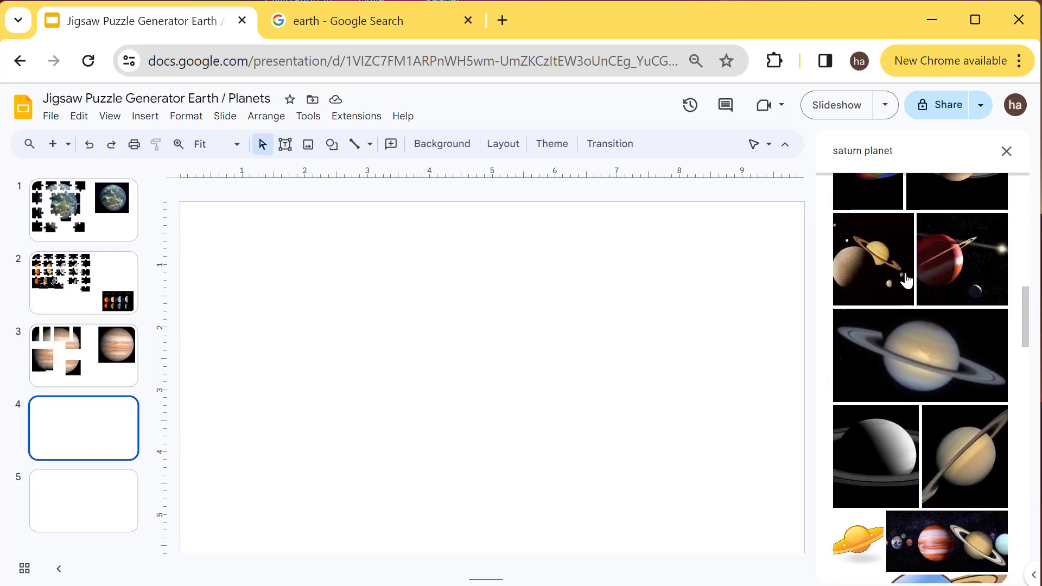
{"action": "scroll", "coordinate": [941, 350], "scroll_direction": "down", "scroll_amount": 3}
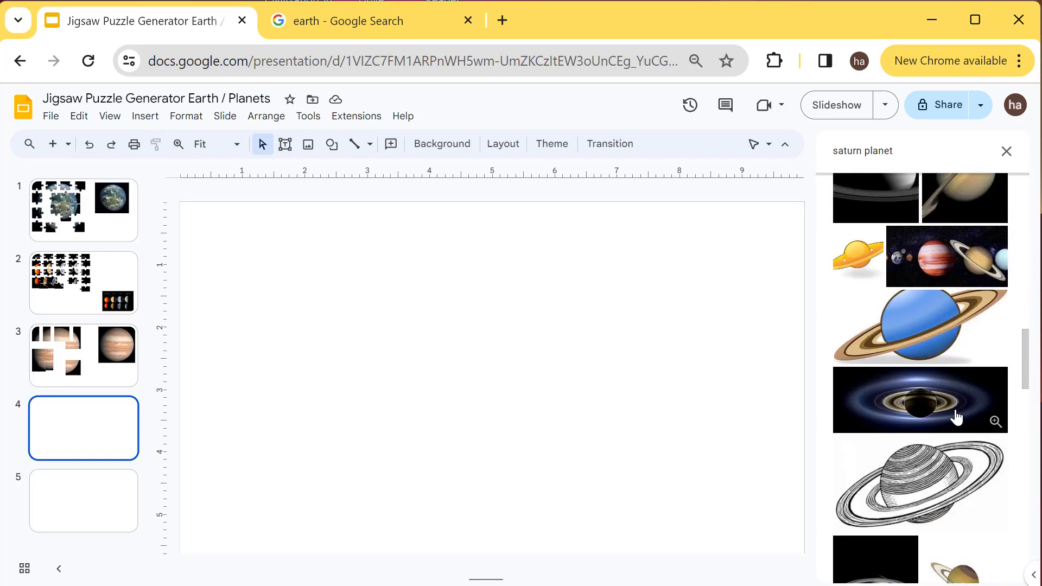
{"action": "scroll", "coordinate": [945, 408], "scroll_direction": "down", "scroll_amount": 3}
{"action": "scroll", "coordinate": [954, 457], "scroll_direction": "down", "scroll_amount": 2}
{"action": "scroll", "coordinate": [954, 458], "scroll_direction": "down", "scroll_amount": 3}
{"action": "scroll", "coordinate": [957, 440], "scroll_direction": "down", "scroll_amount": 3}
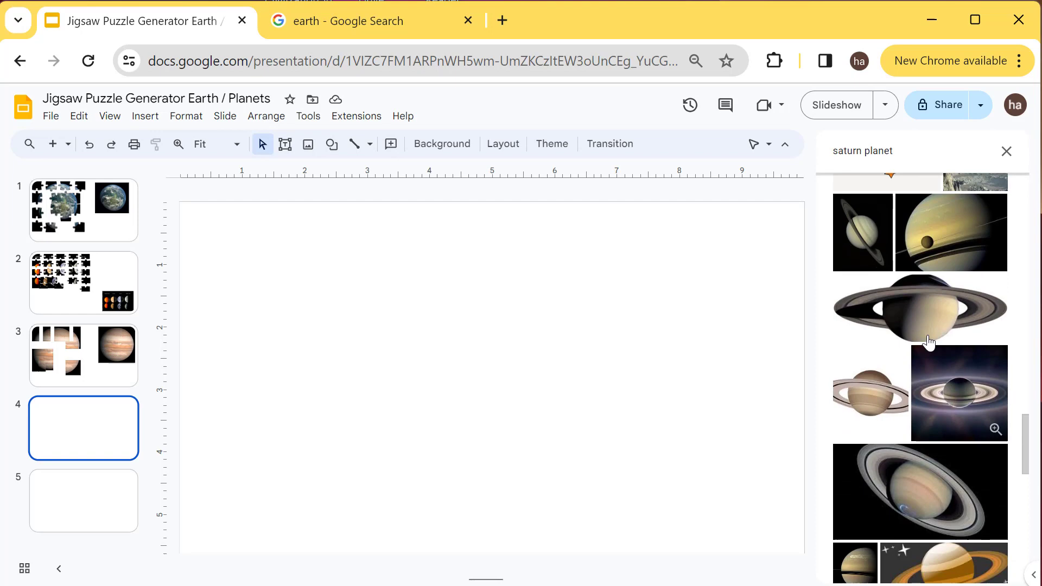
{"action": "scroll", "coordinate": [977, 390], "scroll_direction": "down", "scroll_amount": 2}
{"action": "scroll", "coordinate": [976, 390], "scroll_direction": "down", "scroll_amount": 3}
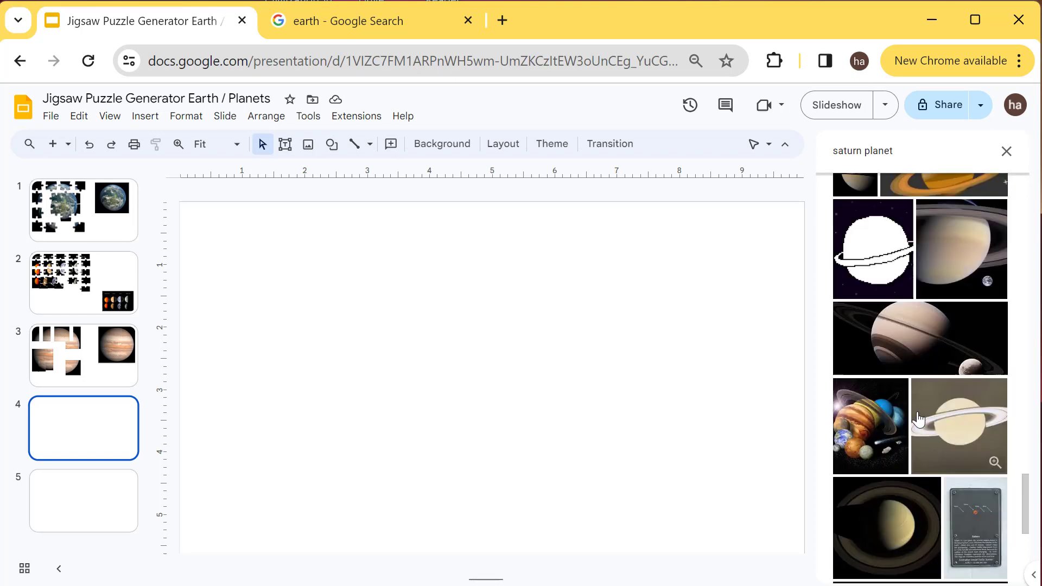
{"action": "scroll", "coordinate": [937, 447], "scroll_direction": "down", "scroll_amount": 2}
{"action": "left_click", "coordinate": [916, 546]}
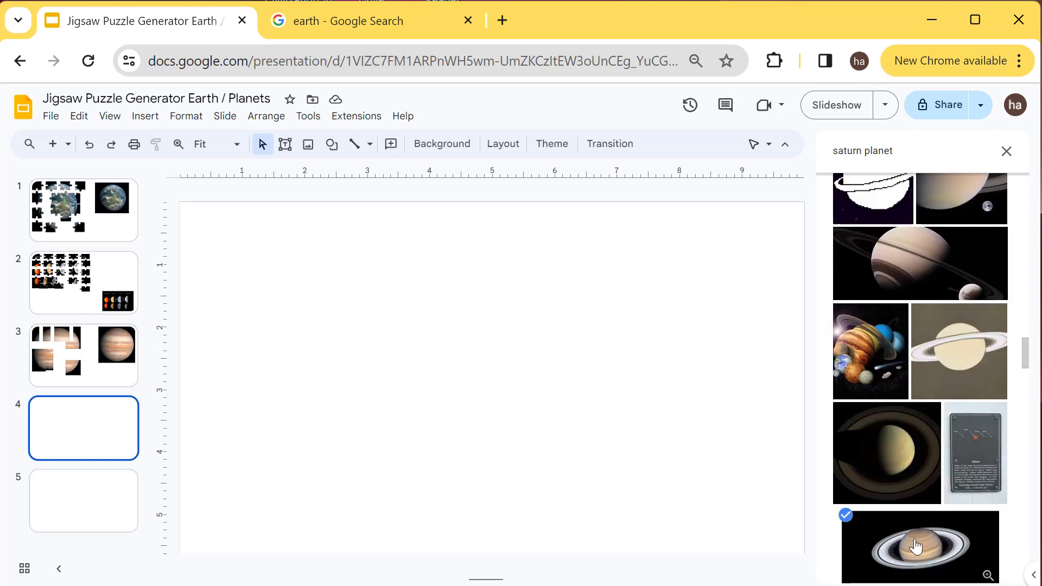
{"action": "left_click", "coordinate": [989, 561]}
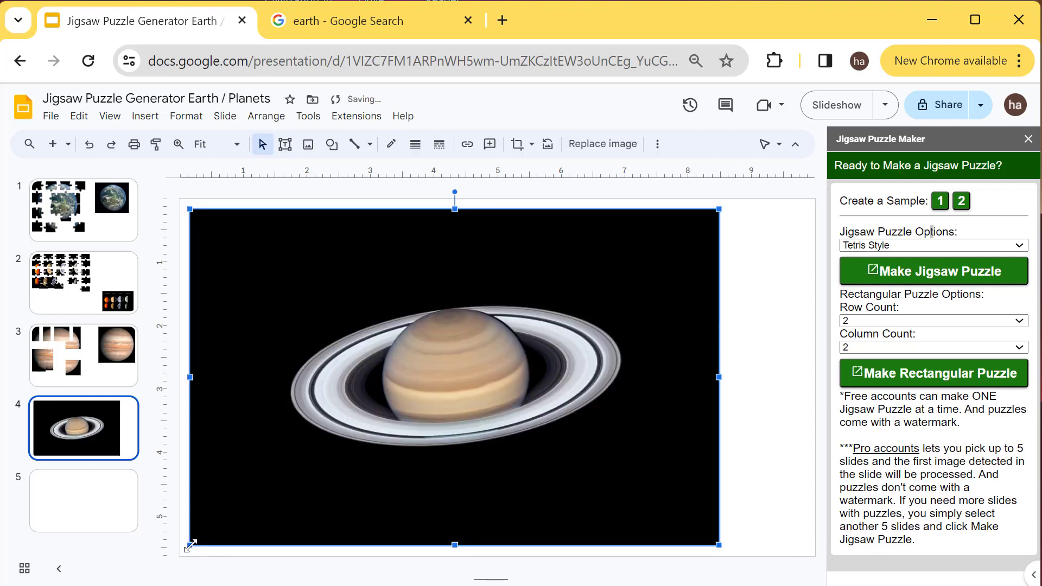
Step: Shrink the Saturn photo and move it toward the slide's upper right
{"action": "left_click_drag", "start_coordinate": [190, 545], "coordinate": [396, 414]}
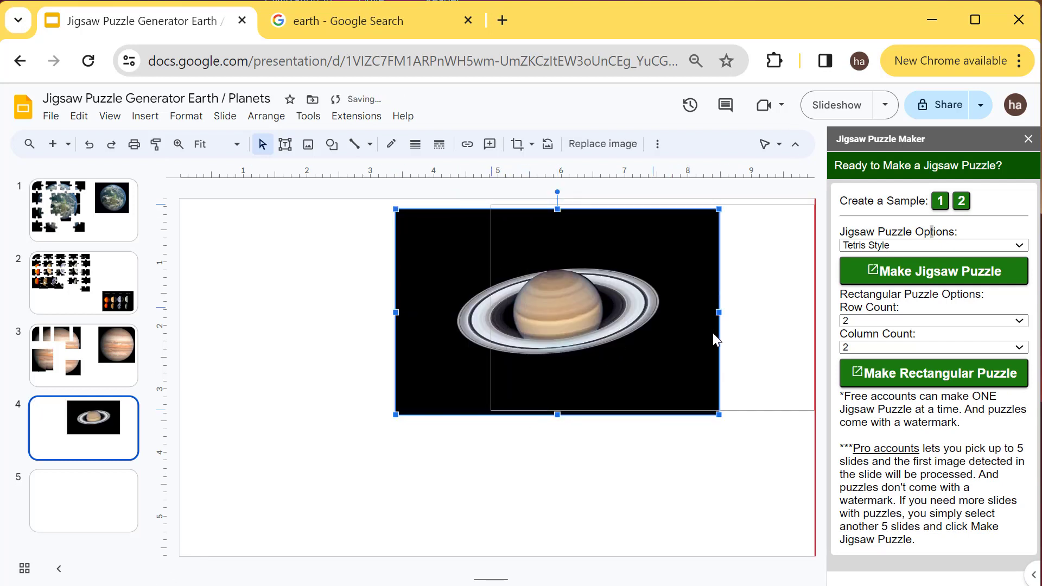
{"action": "left_click_drag", "start_coordinate": [713, 333], "coordinate": [698, 333]}
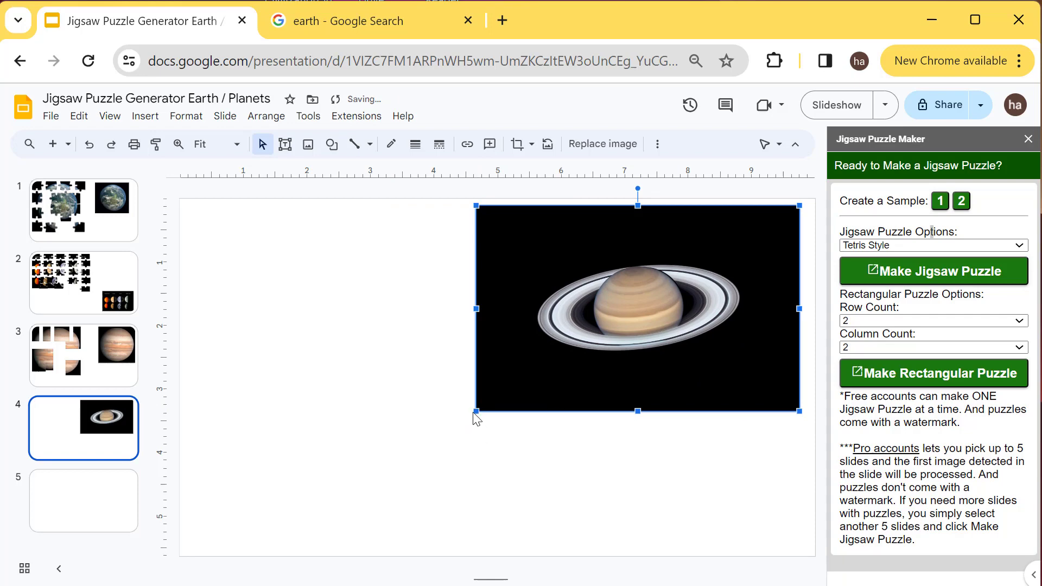
{"action": "left_click_drag", "start_coordinate": [479, 412], "coordinate": [537, 372]}
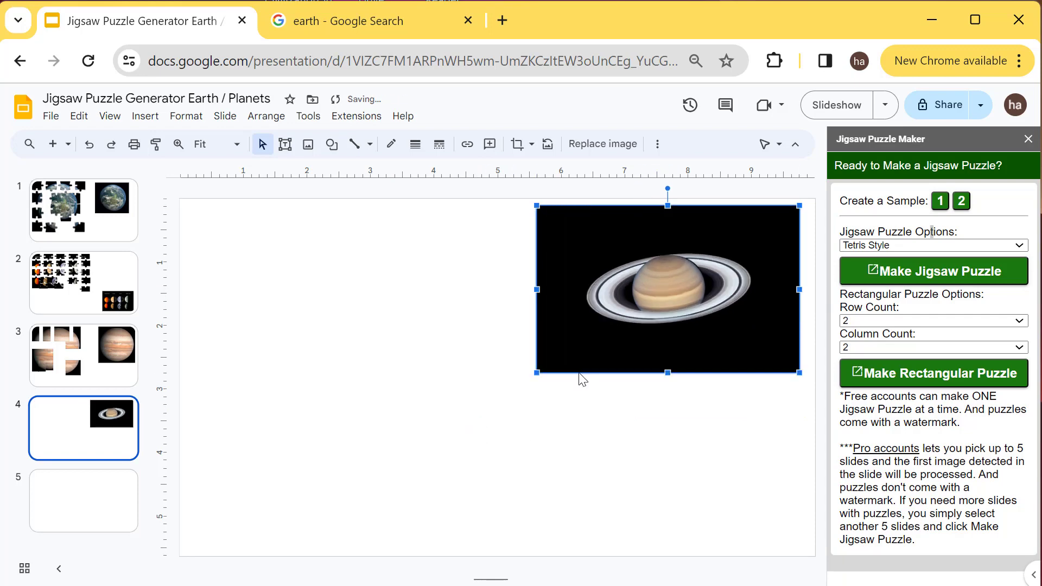
Step: Generate a rectangular Saturn puzzle with 4 rows and 4 columns
{"action": "left_click", "coordinate": [934, 321]}
{"action": "left_click", "coordinate": [906, 351]}
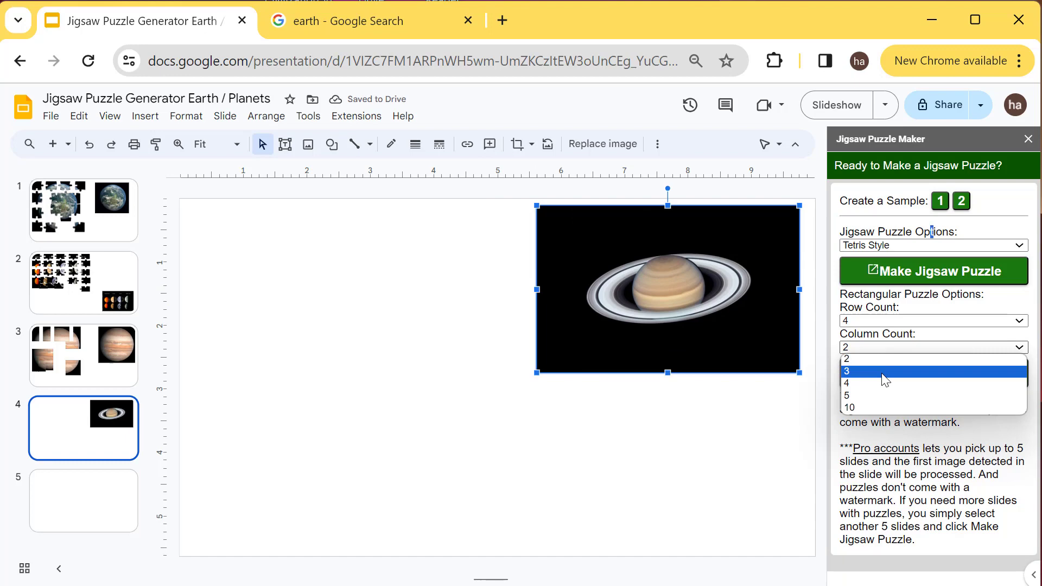
{"action": "left_click", "coordinate": [877, 382]}
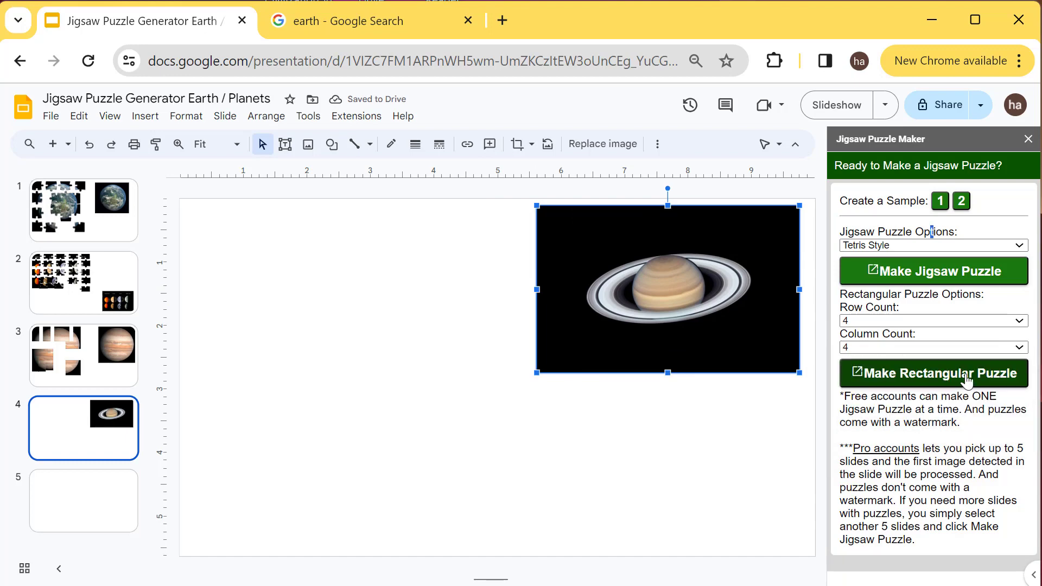
{"action": "left_click", "coordinate": [967, 376]}
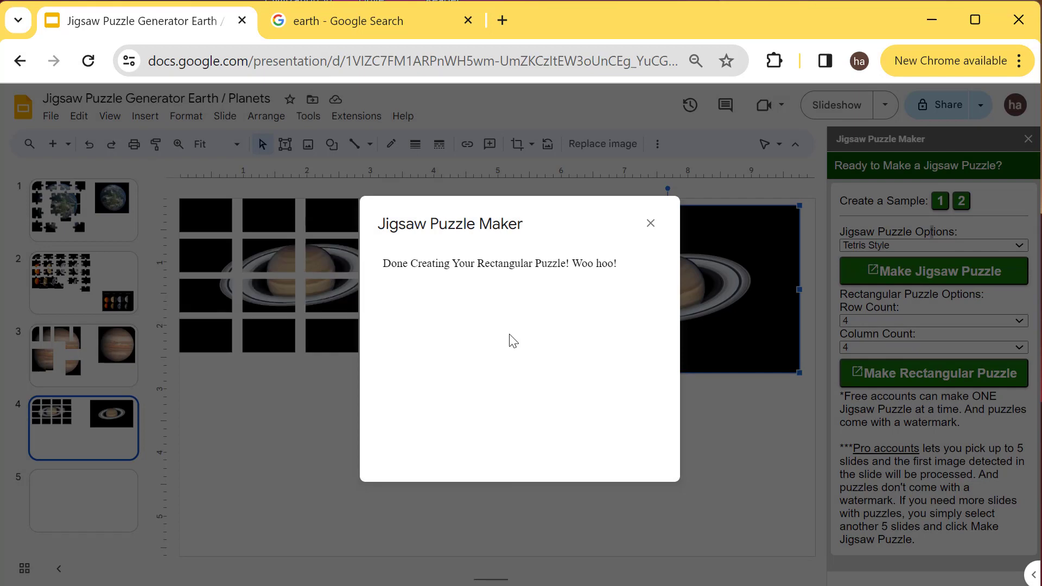
Step: Dismiss the completion message and enlarge the grid of all sixteen puzzle pieces
{"action": "left_click", "coordinate": [651, 225]}
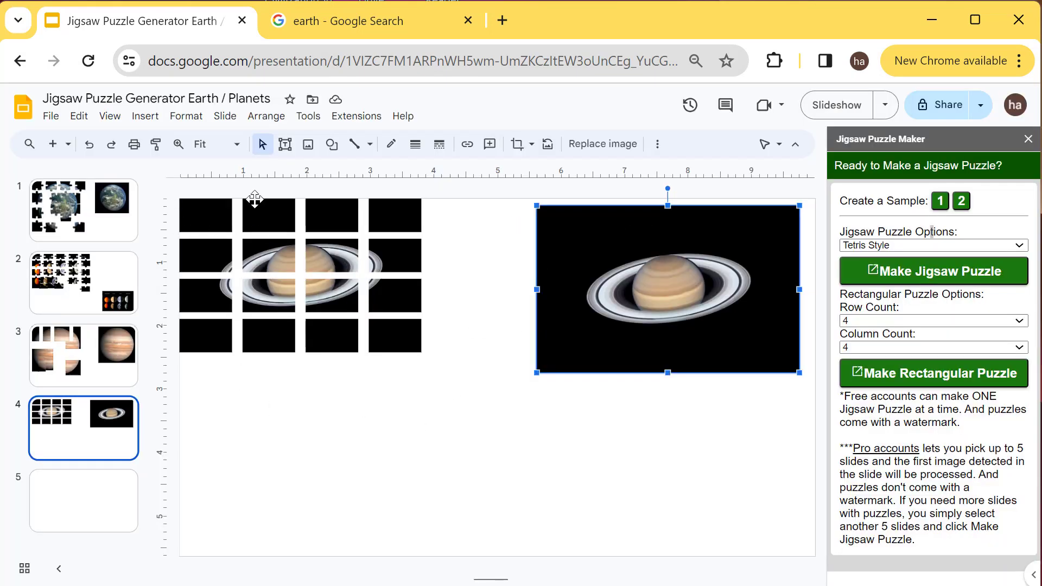
{"action": "mouse_move", "coordinate": [173, 195]}
{"action": "left_mouse_down"}
{"action": "mouse_move", "coordinate": [460, 367]}
{"action": "mouse_move", "coordinate": [497, 436]}
{"action": "left_mouse_up"}
{"action": "left_click", "coordinate": [494, 470]}
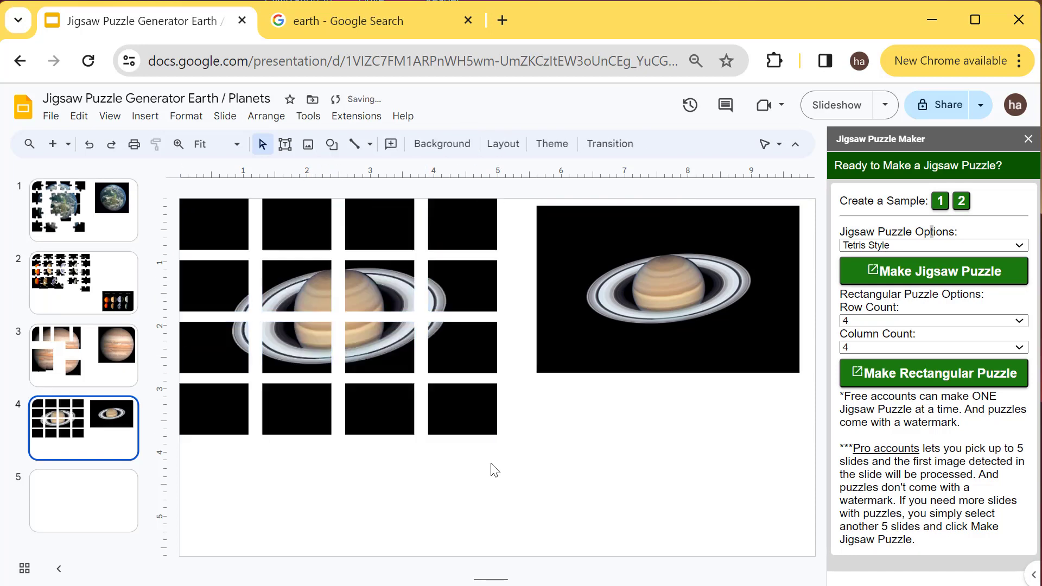
Step: Move three middle puzzle pieces together into the slide's lower right
{"action": "left_click_drag", "start_coordinate": [371, 340], "coordinate": [674, 489]}
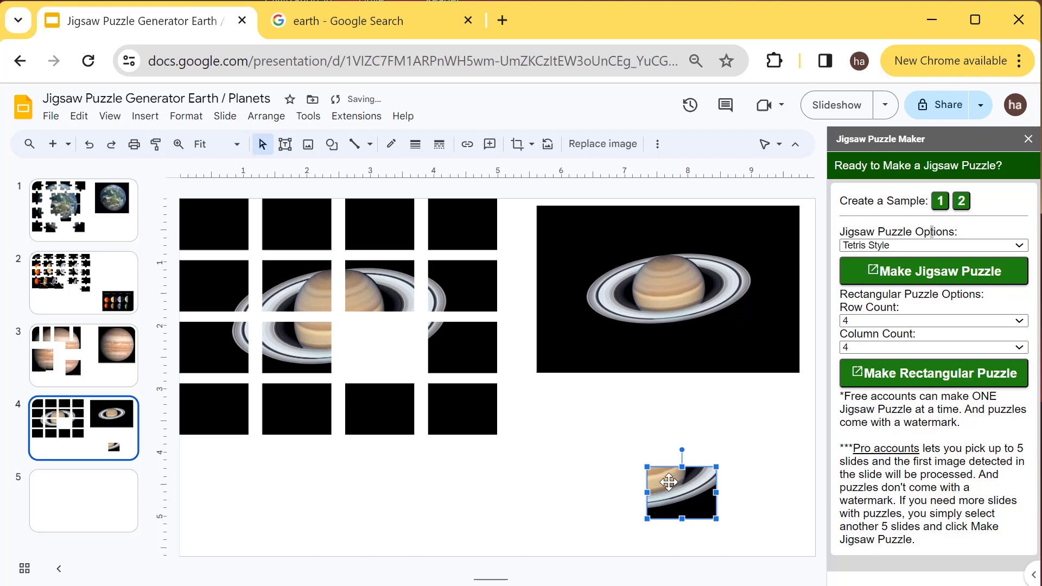
{"action": "left_click_drag", "start_coordinate": [311, 353], "coordinate": [606, 492]}
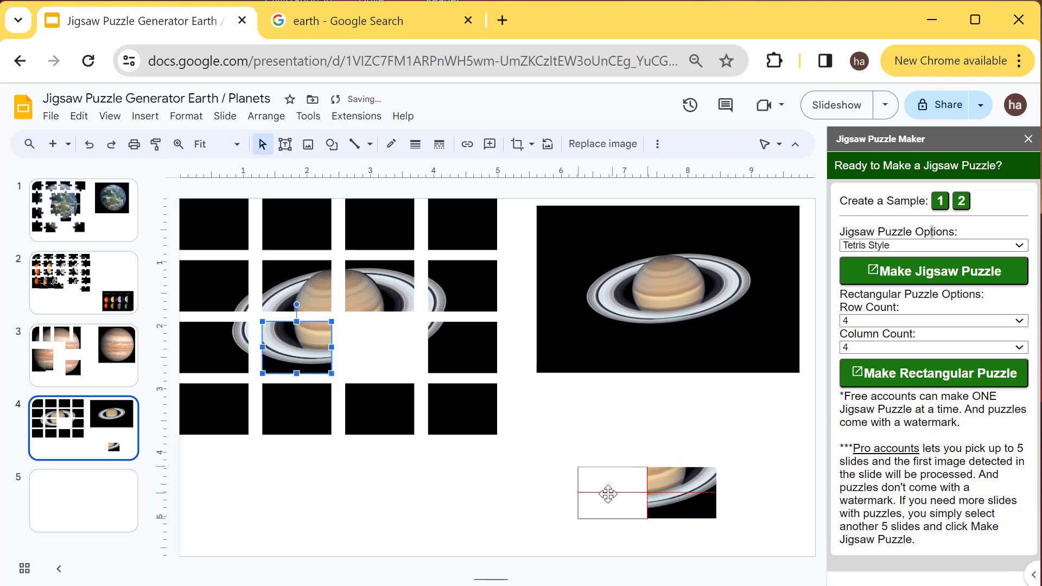
{"action": "left_click", "coordinate": [475, 484]}
{"action": "left_click_drag", "start_coordinate": [358, 288], "coordinate": [662, 444]}
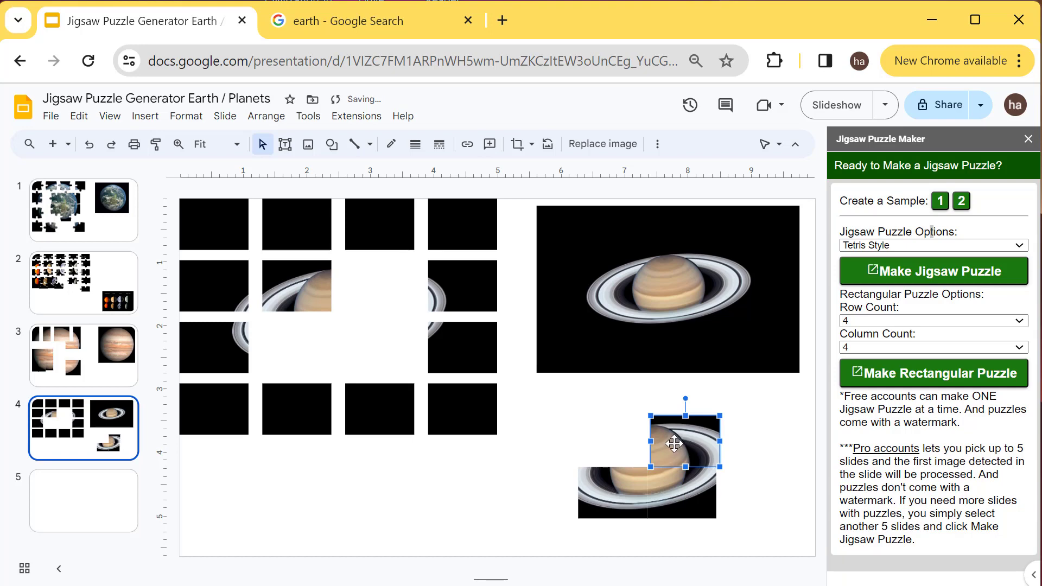
{"action": "left_click", "coordinate": [360, 493]}
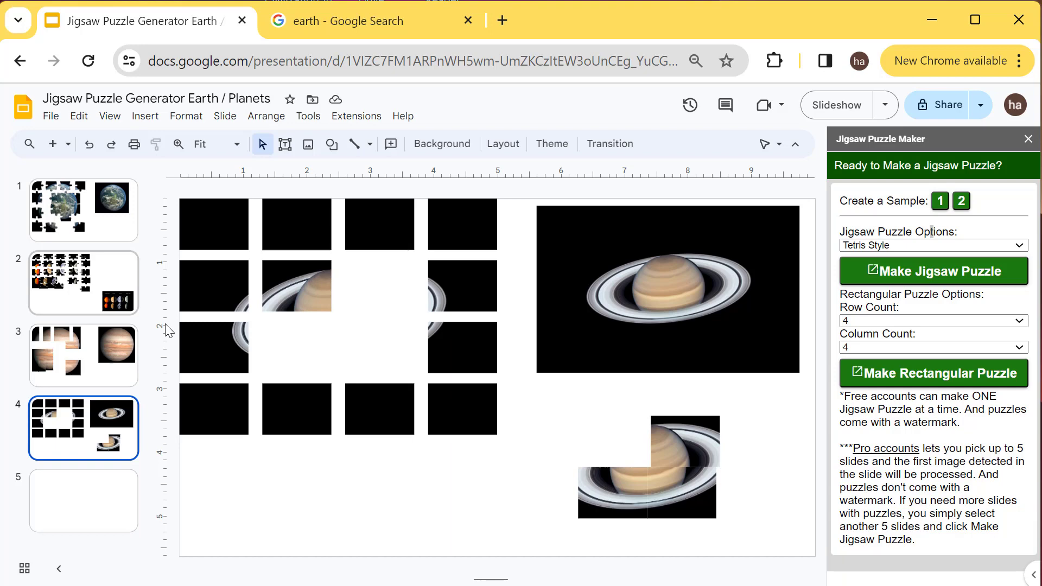
Step: Add a new blank slide after slide 5
{"action": "left_click", "coordinate": [98, 353]}
{"action": "left_click", "coordinate": [88, 519]}
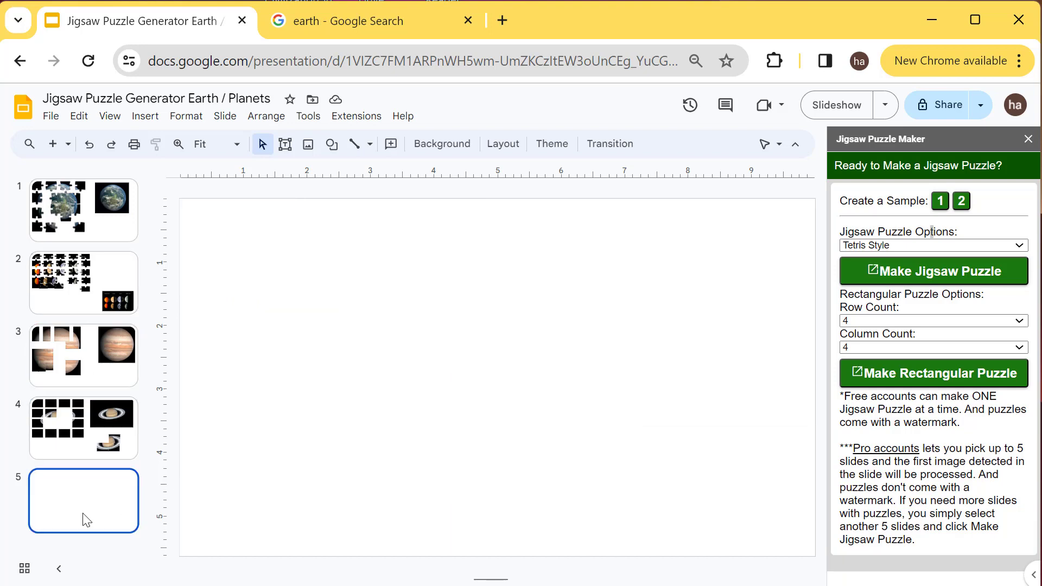
{"action": "right_click", "coordinate": [85, 517]}
{"action": "left_click", "coordinate": [28, 497]}
{"action": "key", "text": "Return"}
Step: Copy the Jupiter photo onto blank slide 5
{"action": "left_click", "coordinate": [84, 346]}
{"action": "left_click", "coordinate": [701, 307]}
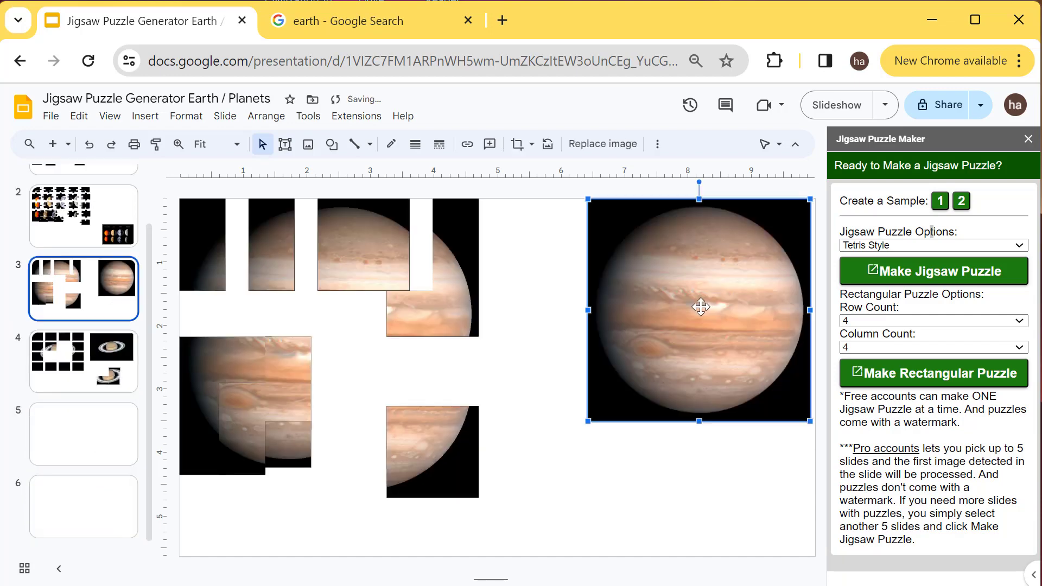
{"action": "key", "text": "ctrl+c"}
{"action": "left_click", "coordinate": [97, 440]}
{"action": "key", "text": "ctrl+v"}
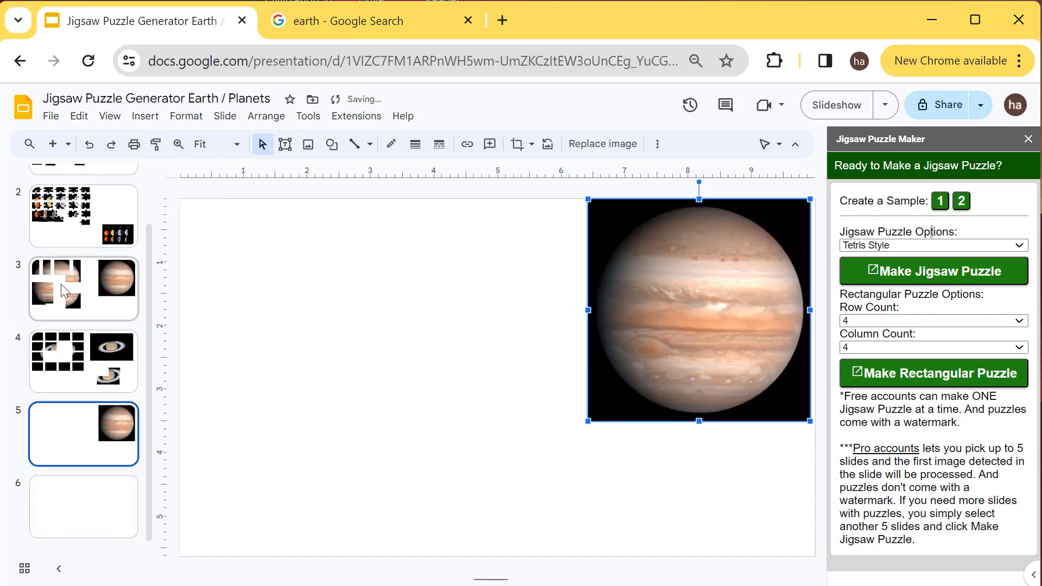
Step: Copy the Saturn photo onto blank slide 6
{"action": "left_click", "coordinate": [64, 292]}
{"action": "left_click", "coordinate": [84, 411]}
{"action": "left_click", "coordinate": [700, 313]}
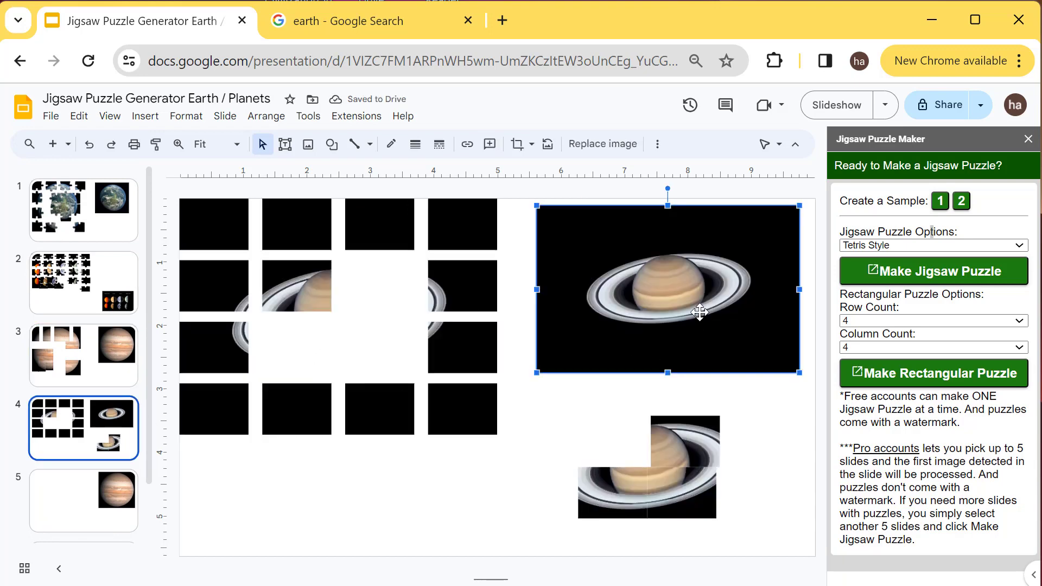
{"action": "key", "text": "ctrl+c"}
{"action": "scroll", "coordinate": [84, 407], "scroll_direction": "down", "scroll_amount": 2}
{"action": "left_click", "coordinate": [94, 494]}
{"action": "key", "text": "ctrl+v"}
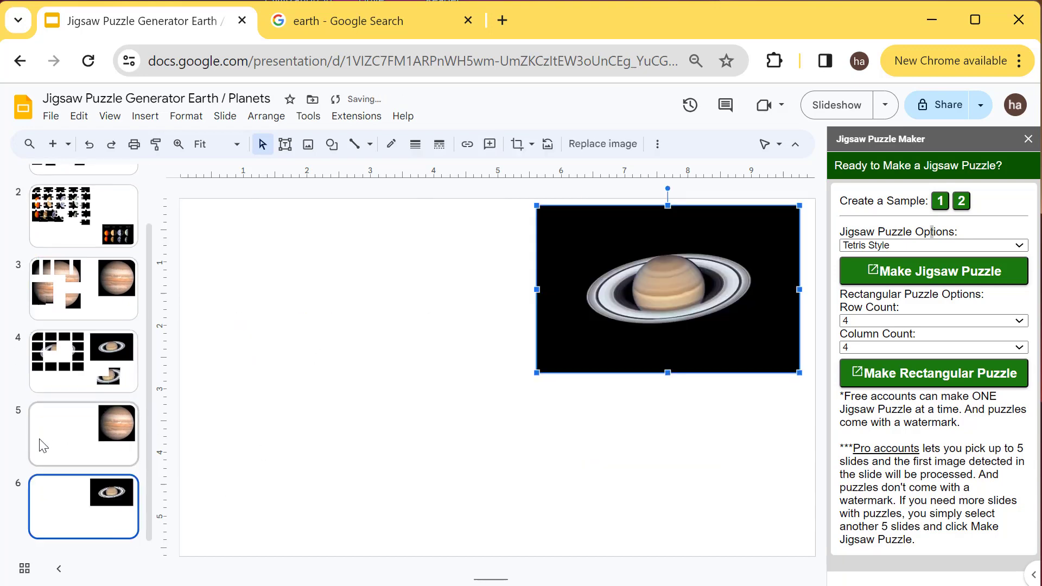
Step: Duplicate slide 6 as slide 7, put the Earth image on it, and select slides 5–7
{"action": "right_click", "coordinate": [49, 497]}
{"action": "left_click", "coordinate": [93, 274]}
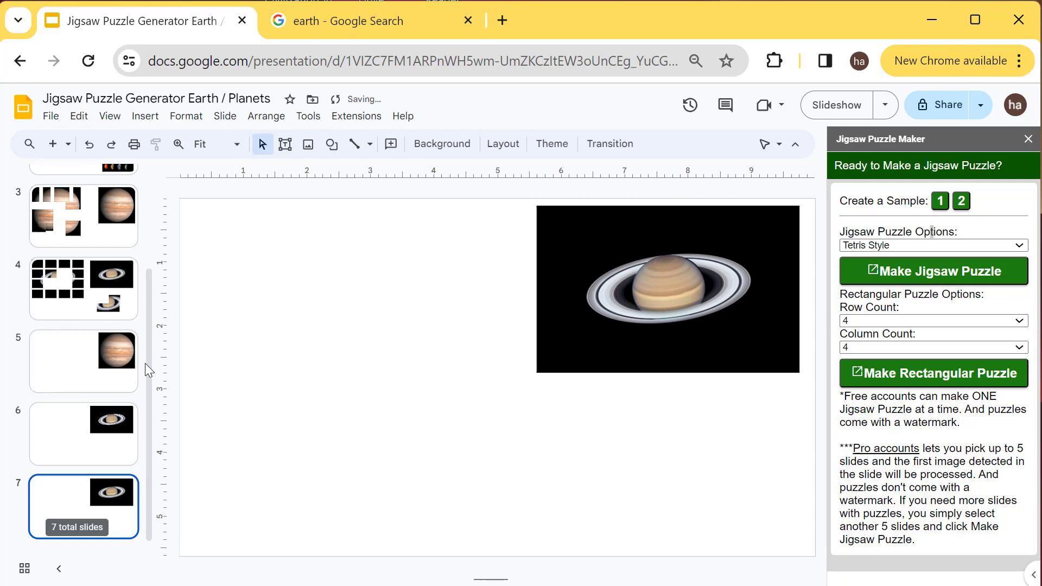
{"action": "scroll", "coordinate": [85, 326], "scroll_direction": "up", "scroll_amount": 5}
{"action": "left_click", "coordinate": [64, 204]}
{"action": "left_click", "coordinate": [670, 303]}
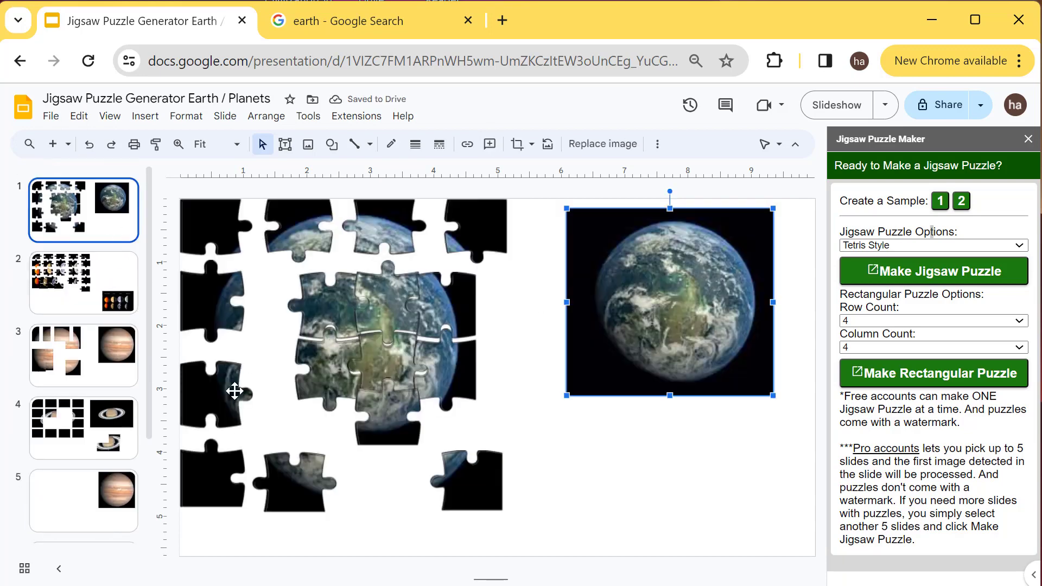
{"action": "scroll", "coordinate": [84, 408], "scroll_direction": "down", "scroll_amount": 5}
{"action": "left_click", "coordinate": [84, 507]}
{"action": "left_click", "coordinate": [609, 320]}
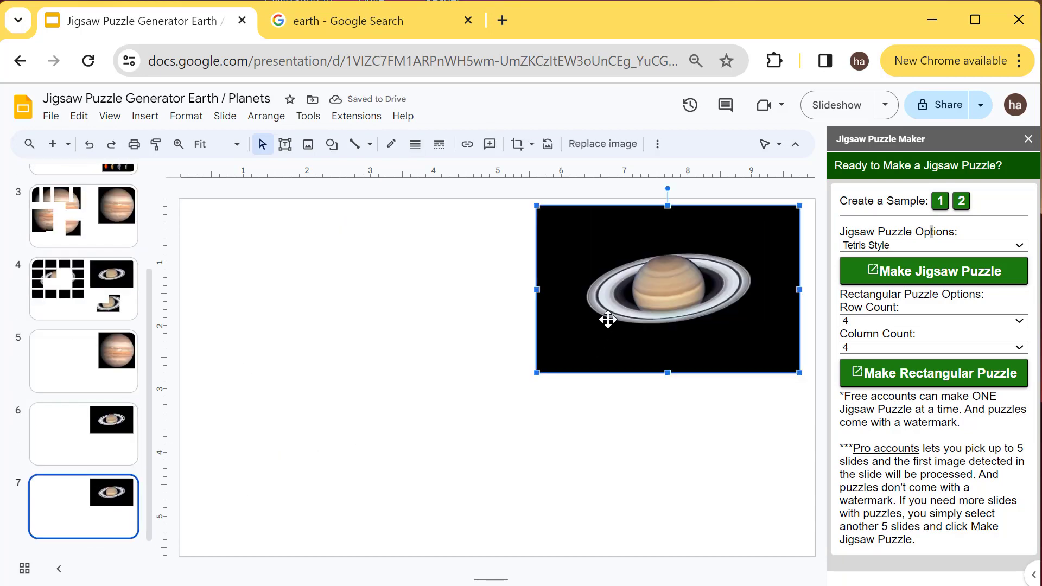
{"action": "key", "text": "ctrl+v"}
{"action": "left_click", "coordinate": [84, 361], "text": "shift"}
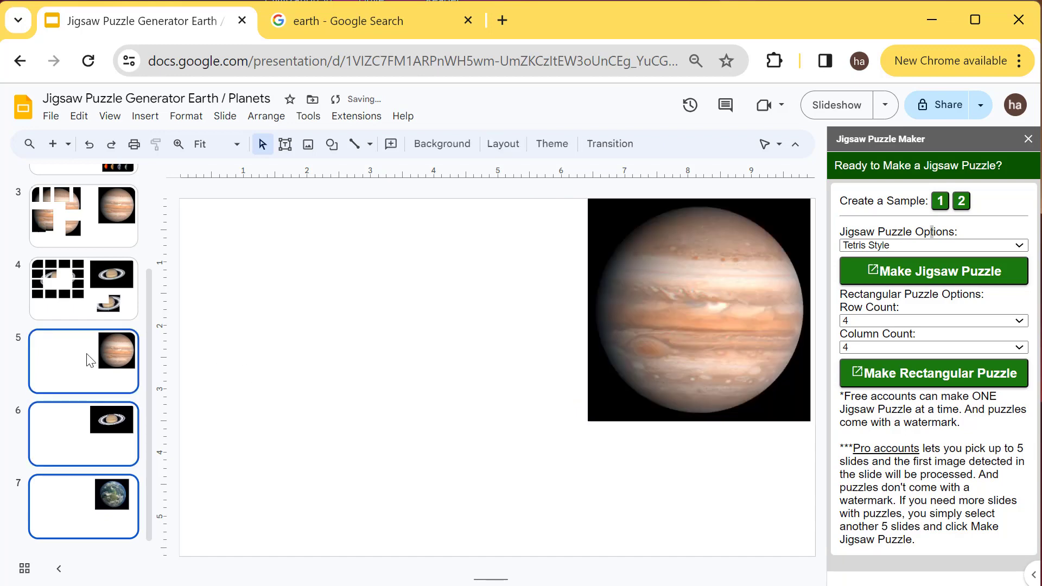
Step: Make '4 Piece 2x2 Puzzle' jigsaws from the selected slides and dismiss the completion message
{"action": "left_click", "coordinate": [932, 245]}
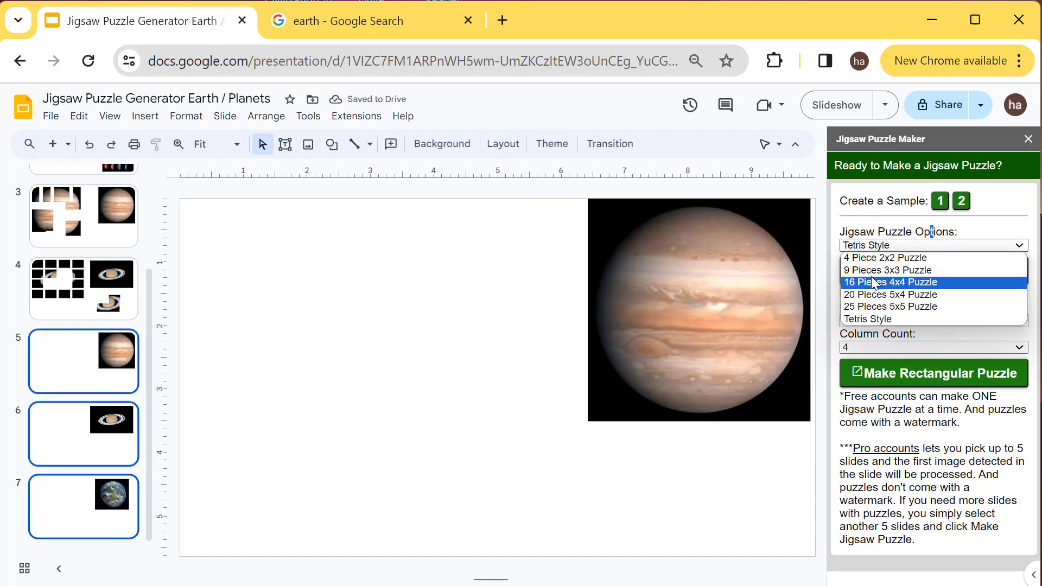
{"action": "left_click", "coordinate": [885, 258]}
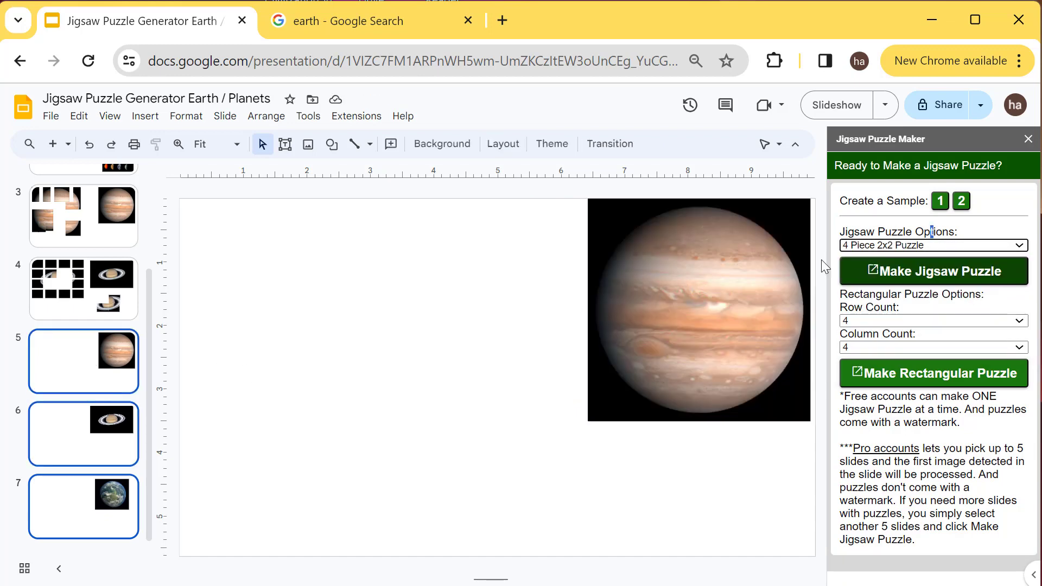
{"action": "left_click", "coordinate": [967, 277]}
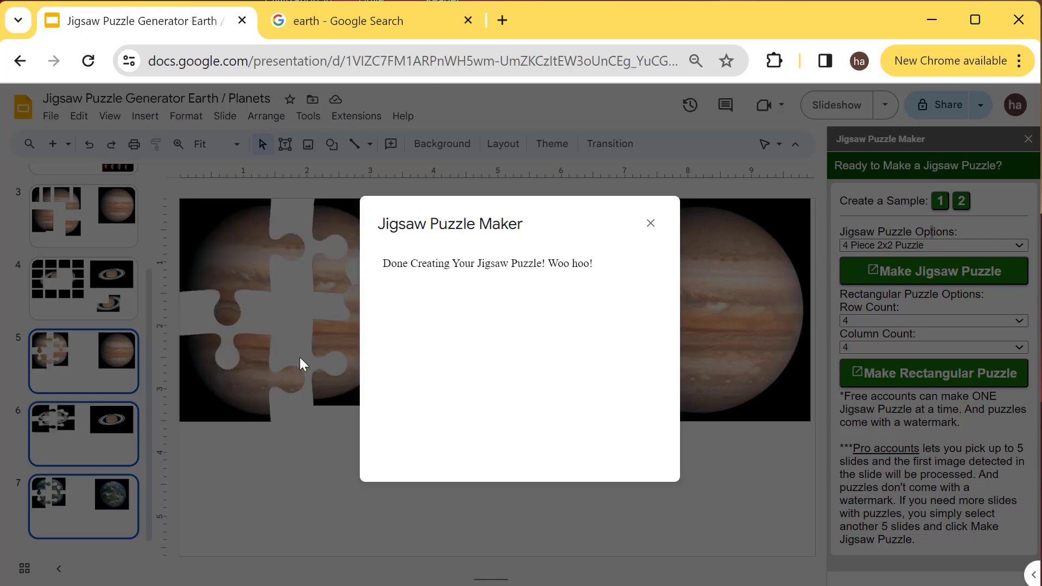
{"action": "left_click", "coordinate": [651, 223]}
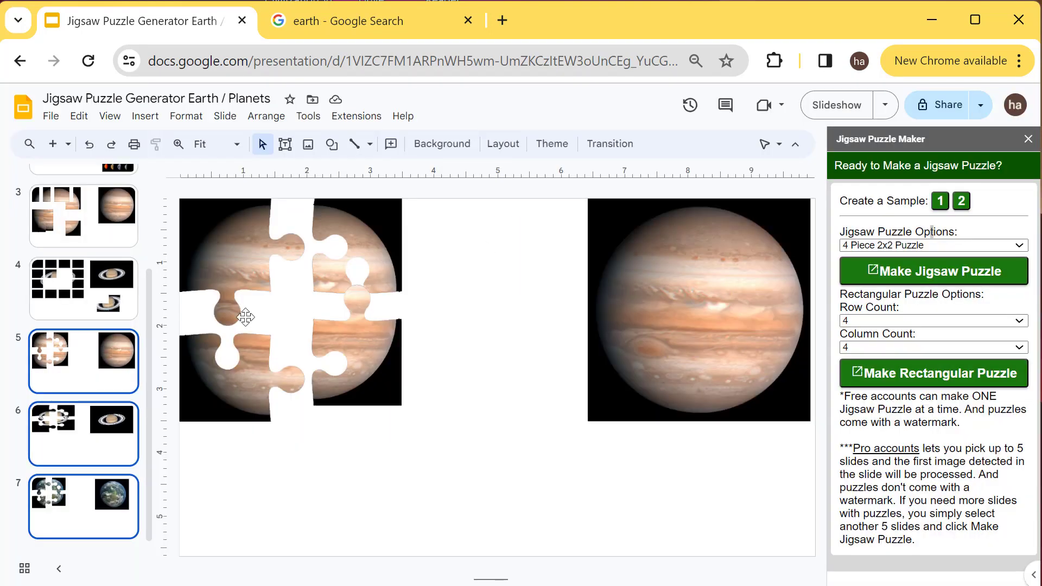
Step: Review the Jupiter, Saturn and Earth puzzles on slides 5, 6 and 7
{"action": "left_click", "coordinate": [47, 509]}
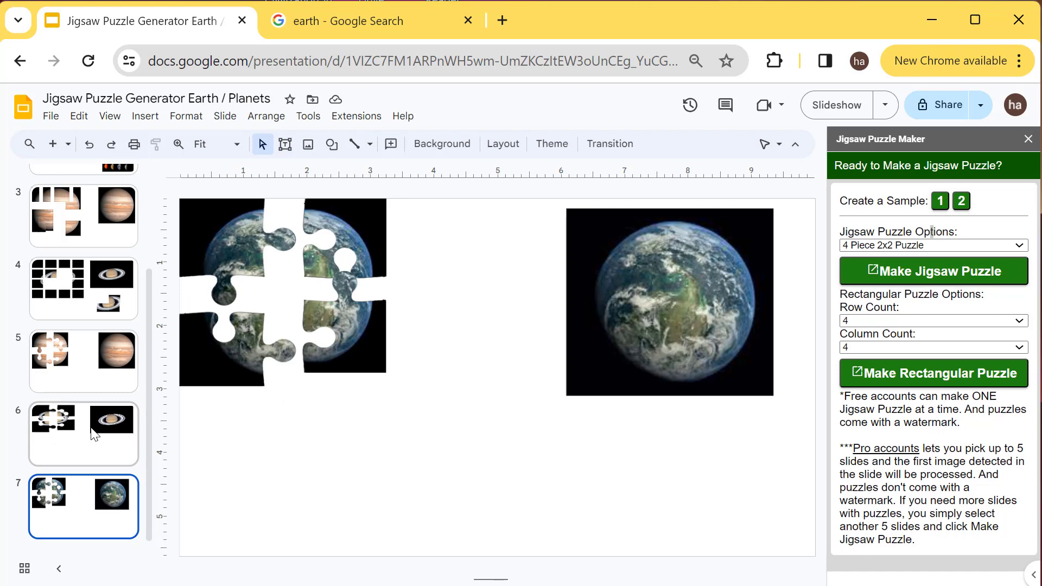
{"action": "left_click", "coordinate": [81, 440]}
{"action": "left_click", "coordinate": [88, 375]}
{"action": "left_click", "coordinate": [98, 430]}
{"action": "left_click", "coordinate": [91, 506]}
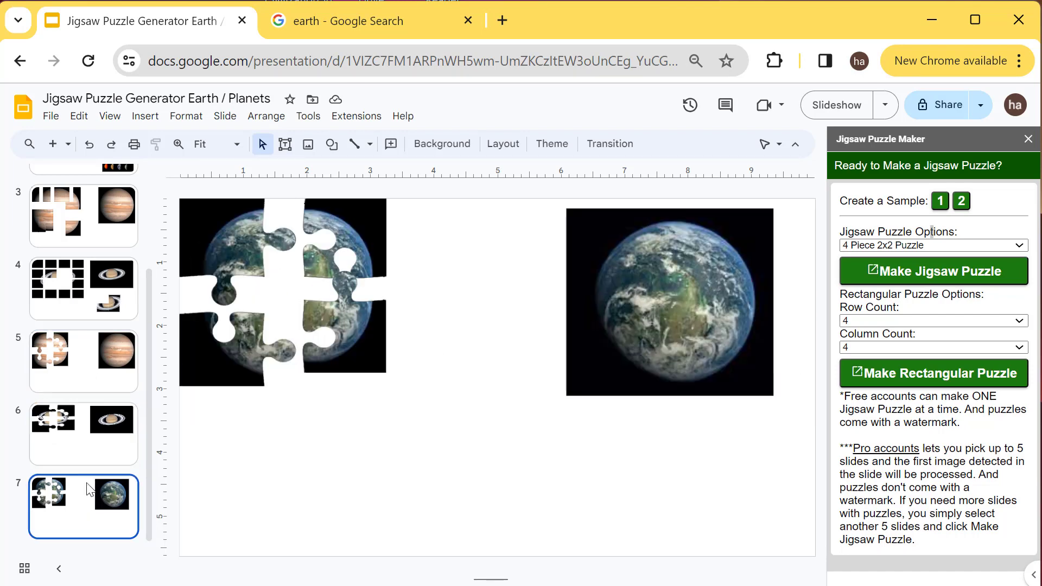
{"action": "left_click", "coordinate": [94, 432]}
{"action": "left_click", "coordinate": [93, 366]}
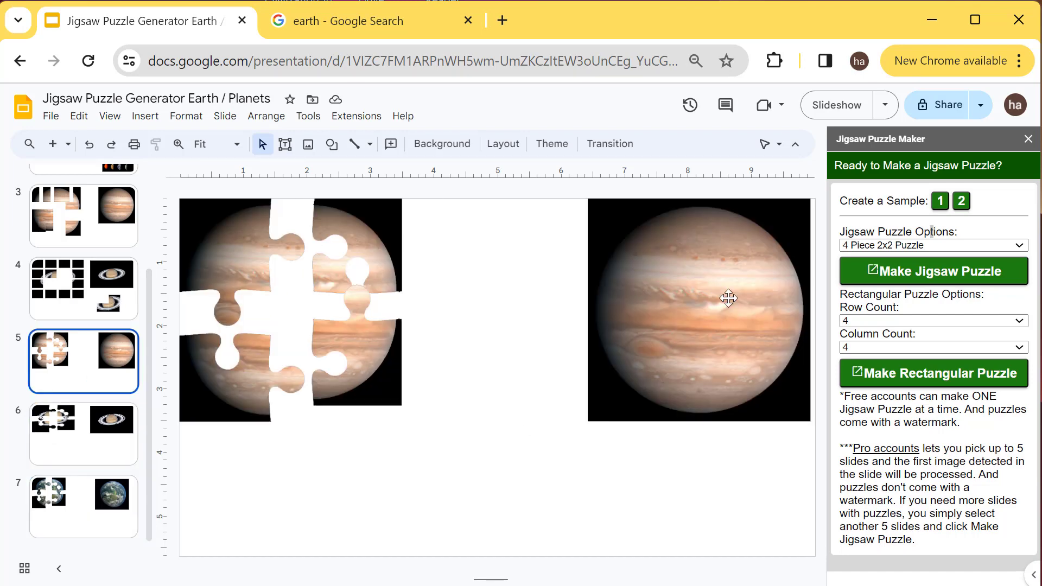
Step: In a new tab, load the Workspace Marketplace and open the Jigsaw Puzzle Maker page
{"action": "left_click", "coordinate": [503, 21]}
{"action": "type", "text": "workspace.google.com/marketplace/"}
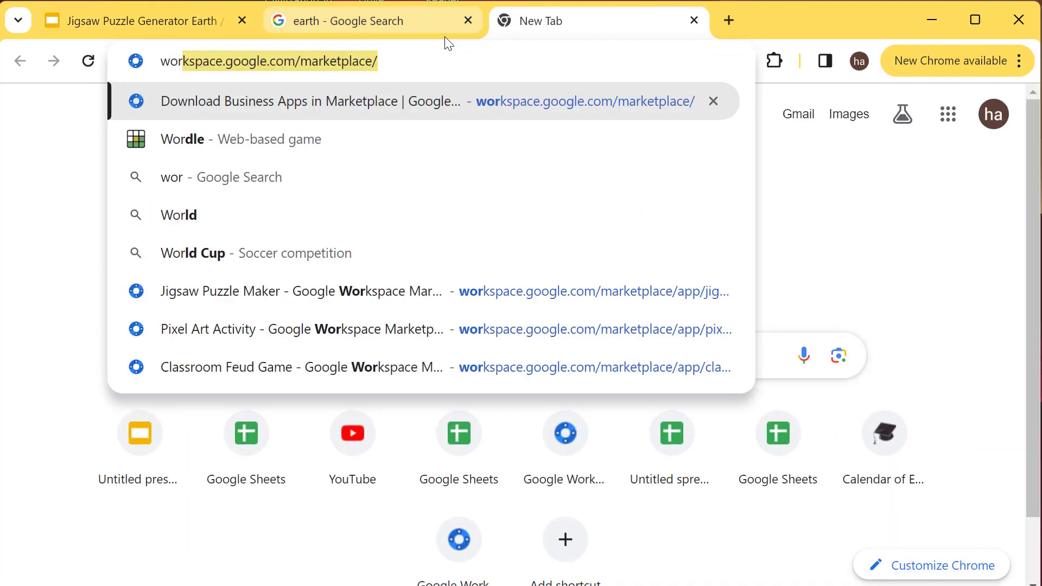
{"action": "key", "text": "End"}
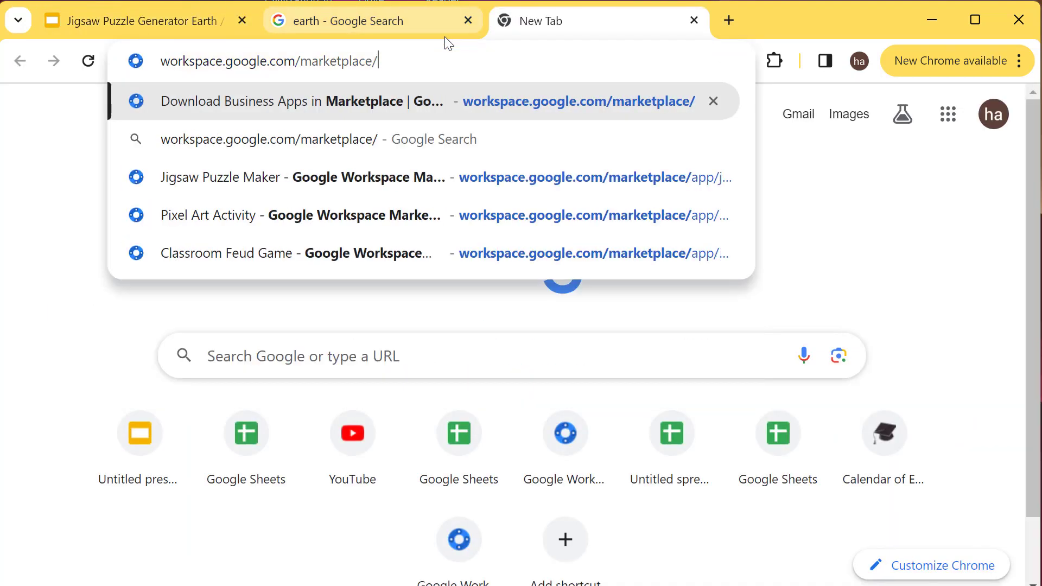
{"action": "key", "text": "Return"}
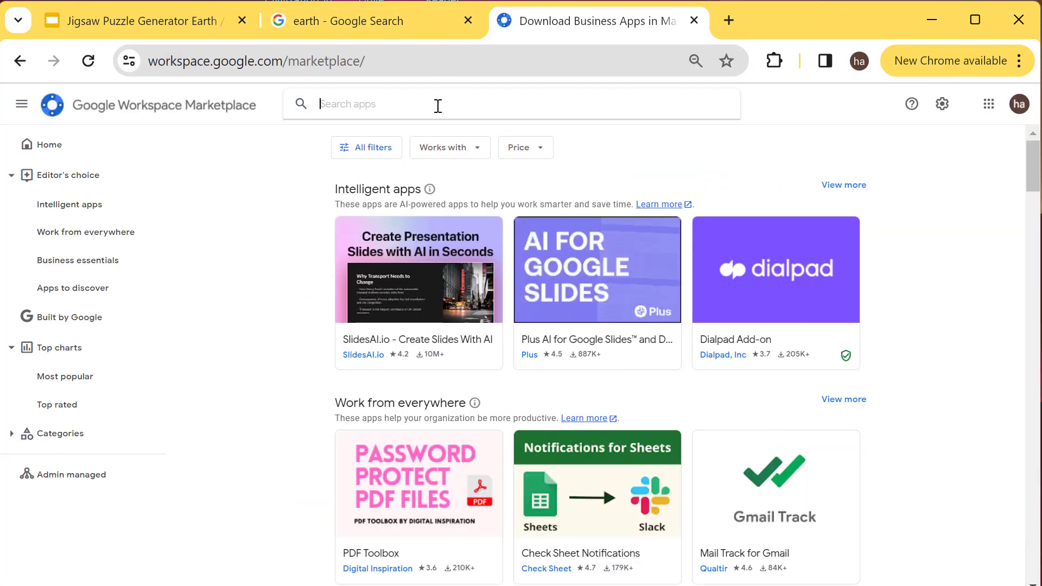
{"action": "type", "text": "jigsaw"}
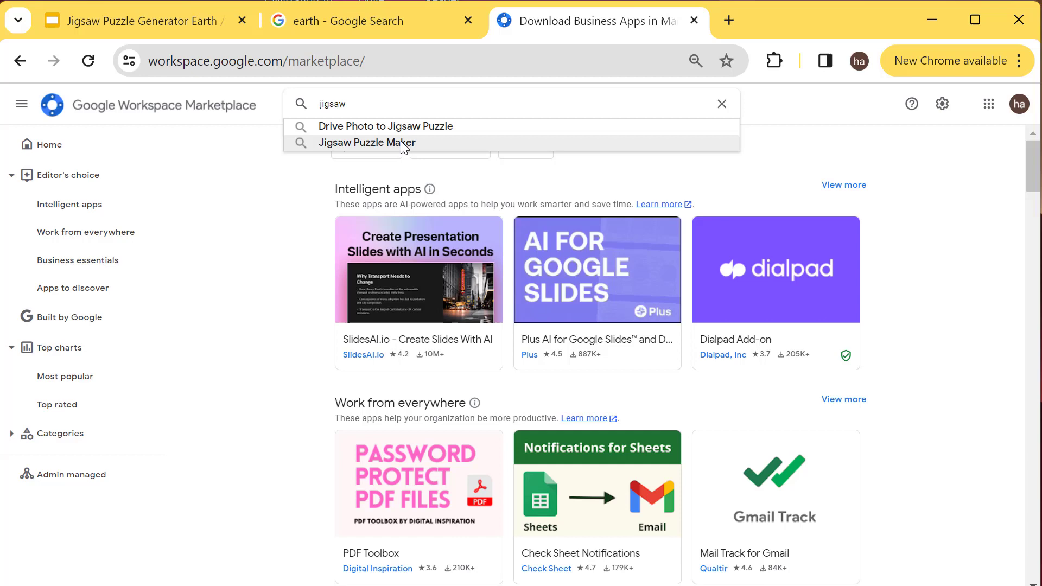
{"action": "left_click", "coordinate": [366, 142]}
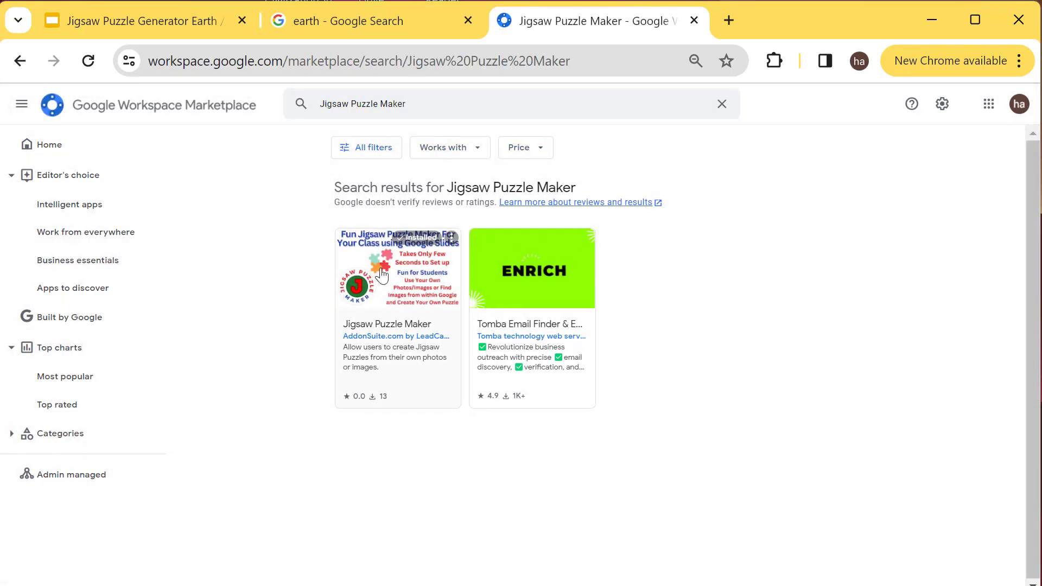
{"action": "left_click", "coordinate": [398, 314]}
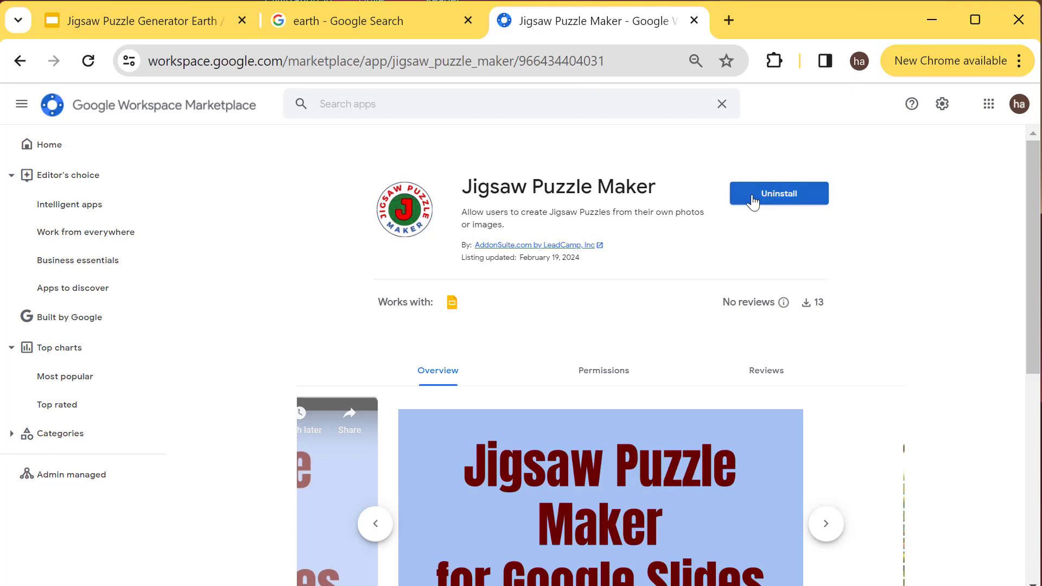
Step: Uninstall Jigsaw Puzzle Maker, confirm the removal, and start reinstalling it
{"action": "left_click", "coordinate": [797, 199]}
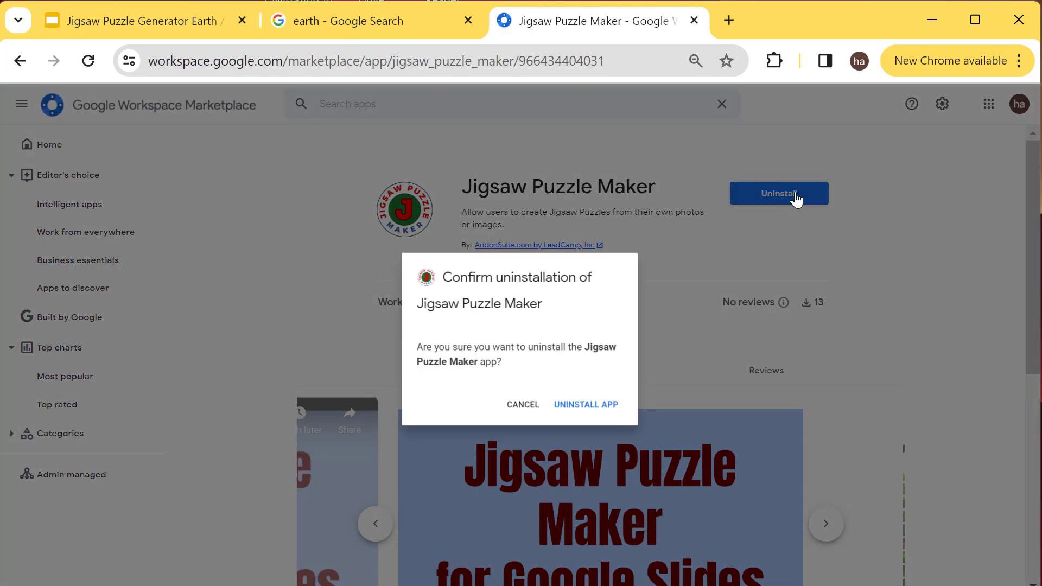
{"action": "left_click", "coordinate": [593, 403]}
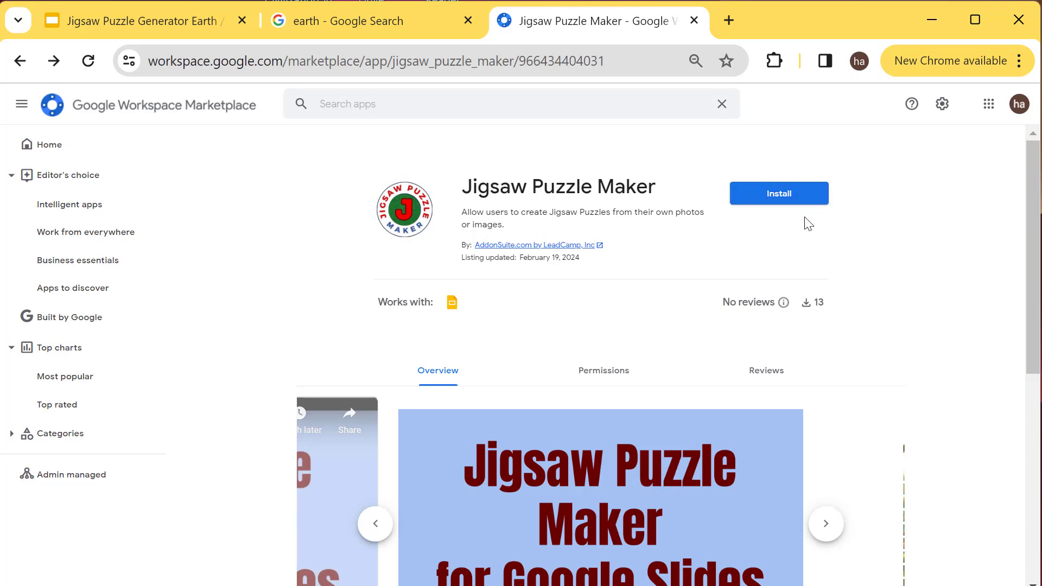
{"action": "left_click", "coordinate": [783, 198]}
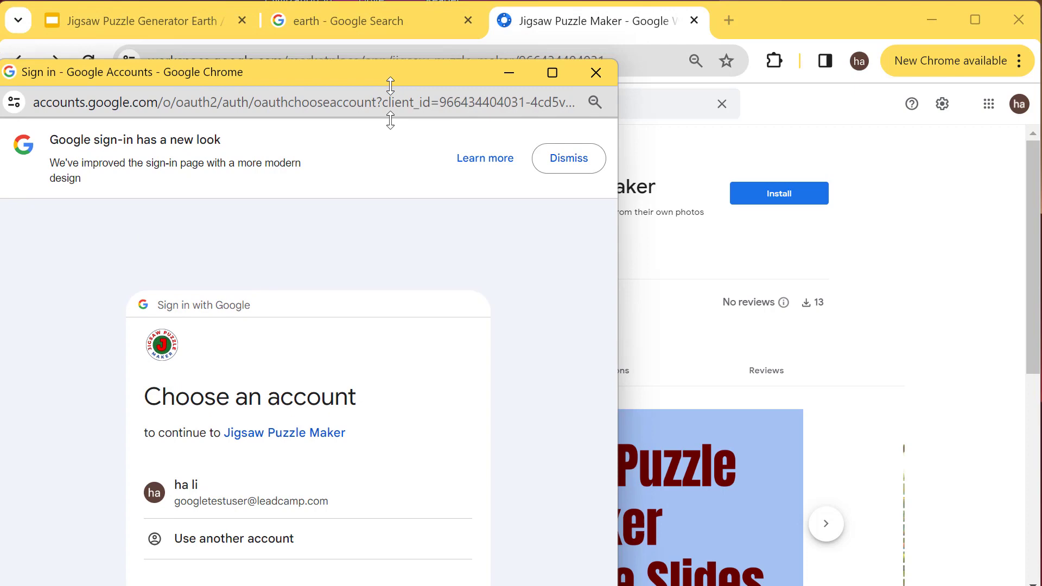
Step: Sign in with the account, allow the add-on access, and dismiss the installation confirmation
{"action": "left_click_drag", "start_coordinate": [388, 73], "coordinate": [609, 17]}
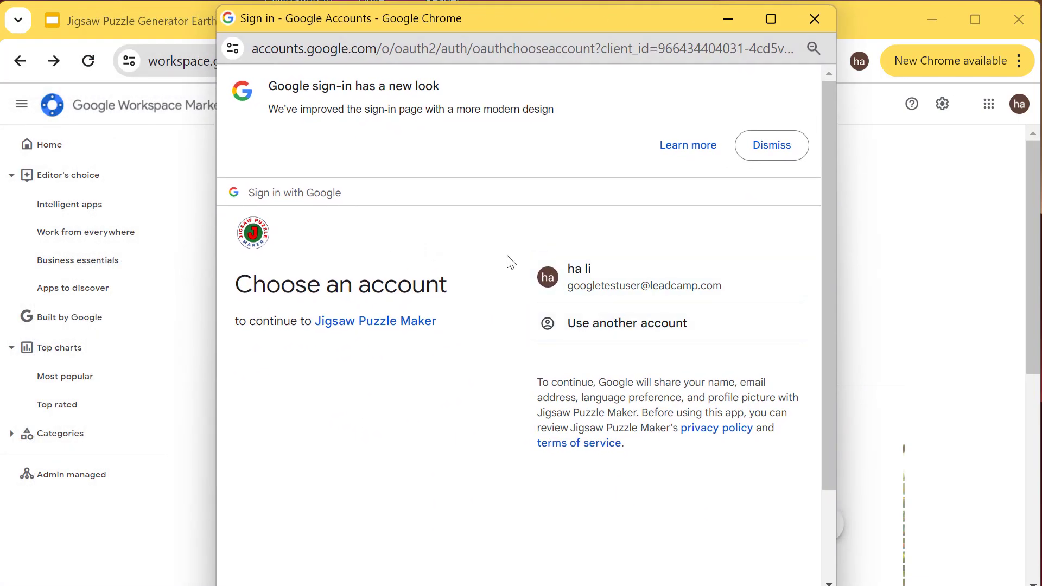
{"action": "left_click", "coordinate": [644, 276]}
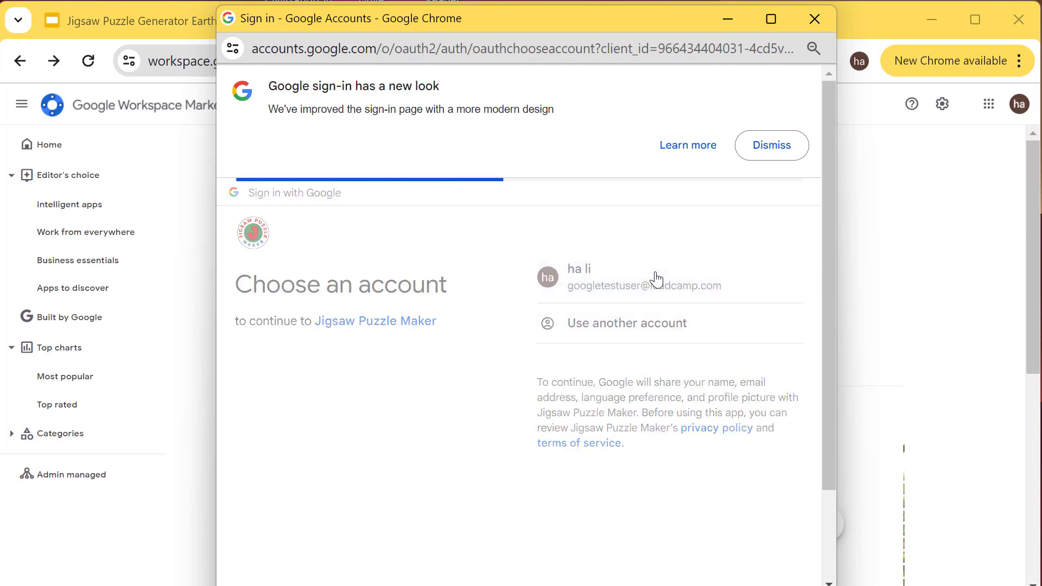
{"action": "left_click", "coordinate": [661, 408]}
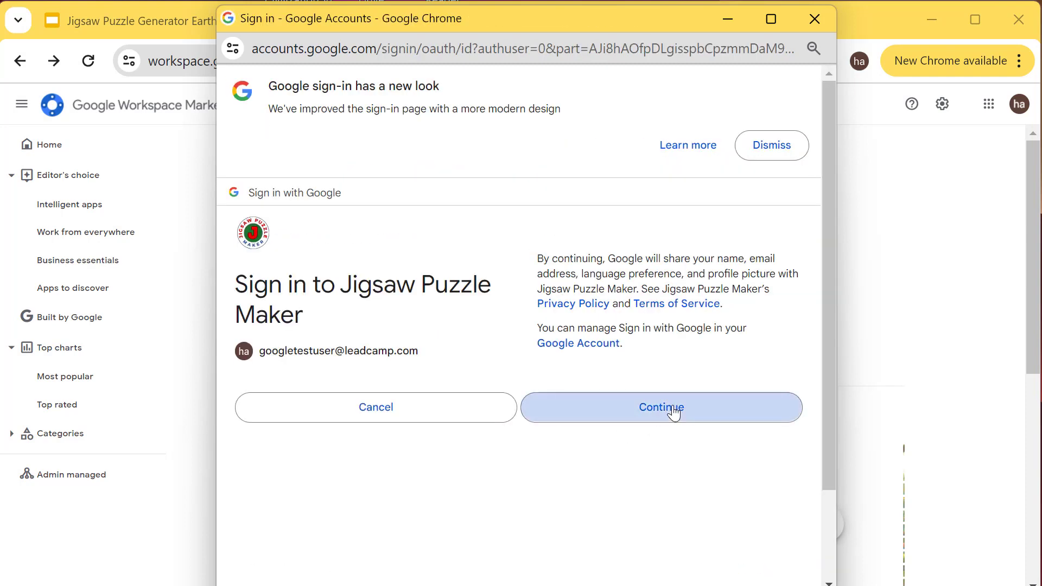
{"action": "scroll", "coordinate": [674, 412], "scroll_direction": "down", "scroll_amount": 5}
{"action": "scroll", "coordinate": [674, 456], "scroll_direction": "down", "scroll_amount": 2}
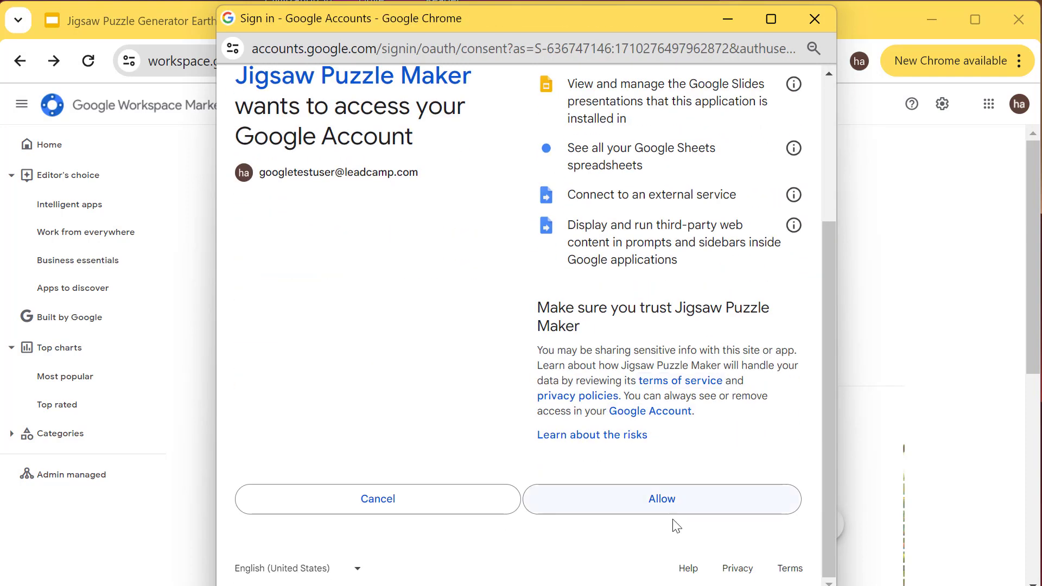
{"action": "left_click", "coordinate": [674, 509]}
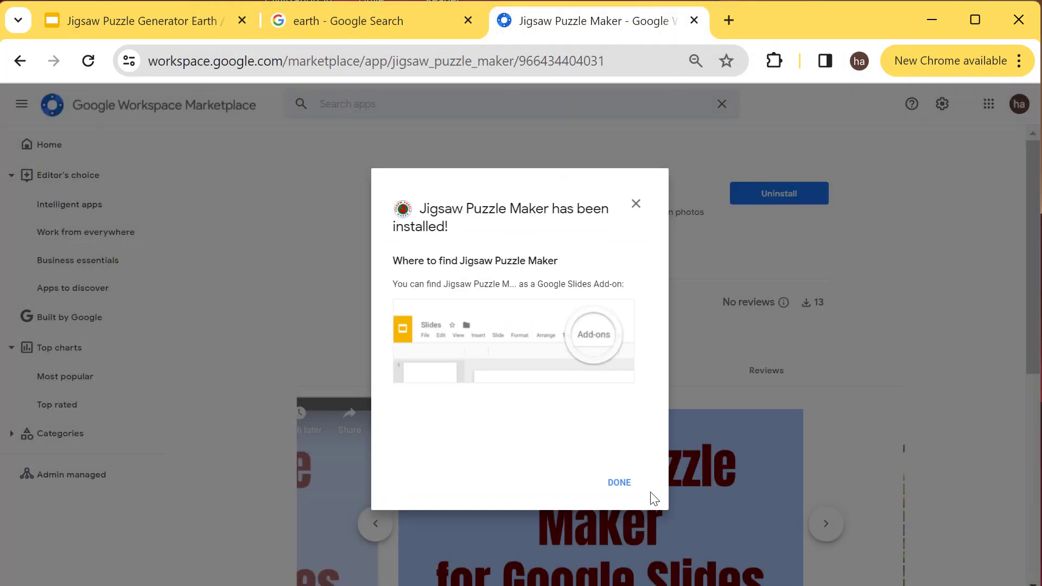
{"action": "left_click", "coordinate": [617, 481]}
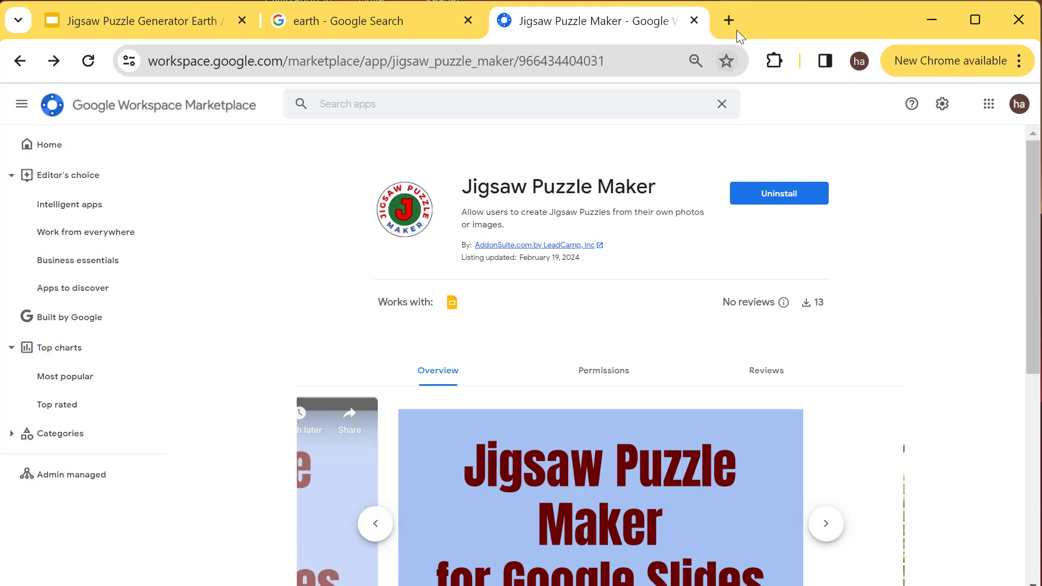
Step: Create a presentation via slides.new, launch Jigsaw Puzzle Maker, and select the title and subtitle boxes
{"action": "left_click", "coordinate": [729, 21]}
{"action": "type", "text": "slides"}
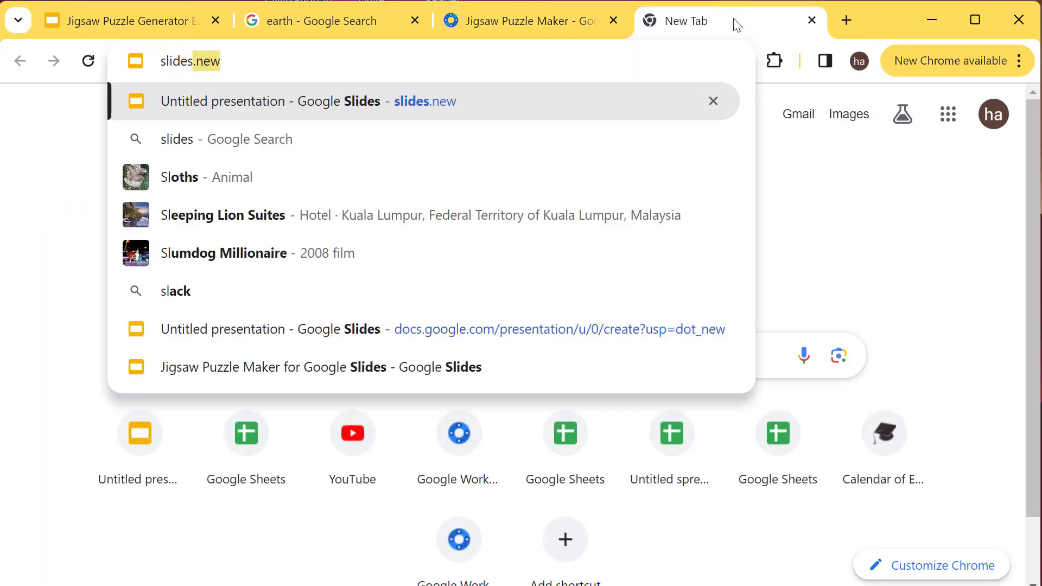
{"action": "key", "text": "Return"}
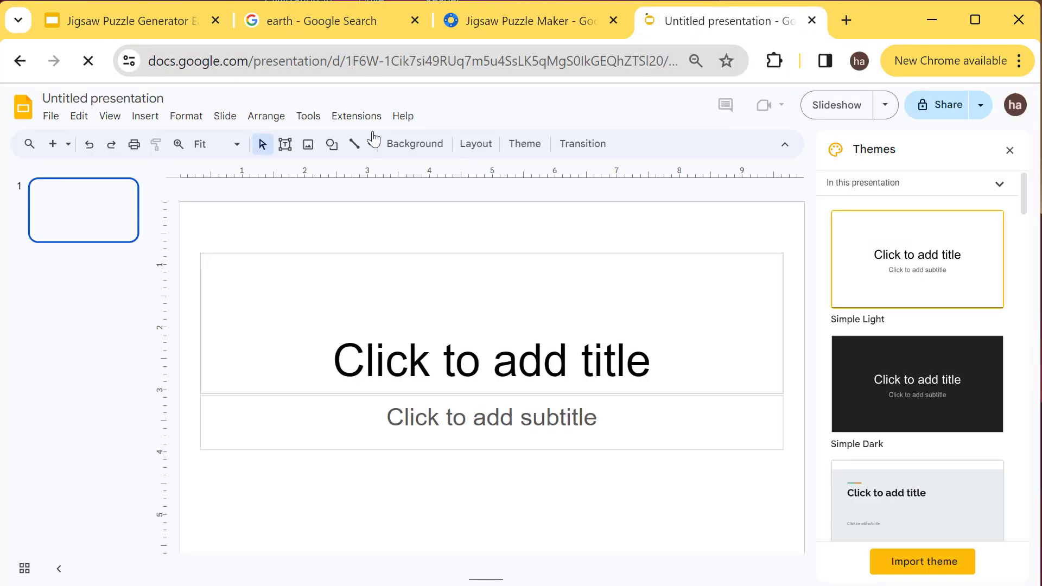
{"action": "left_click", "coordinate": [350, 115]}
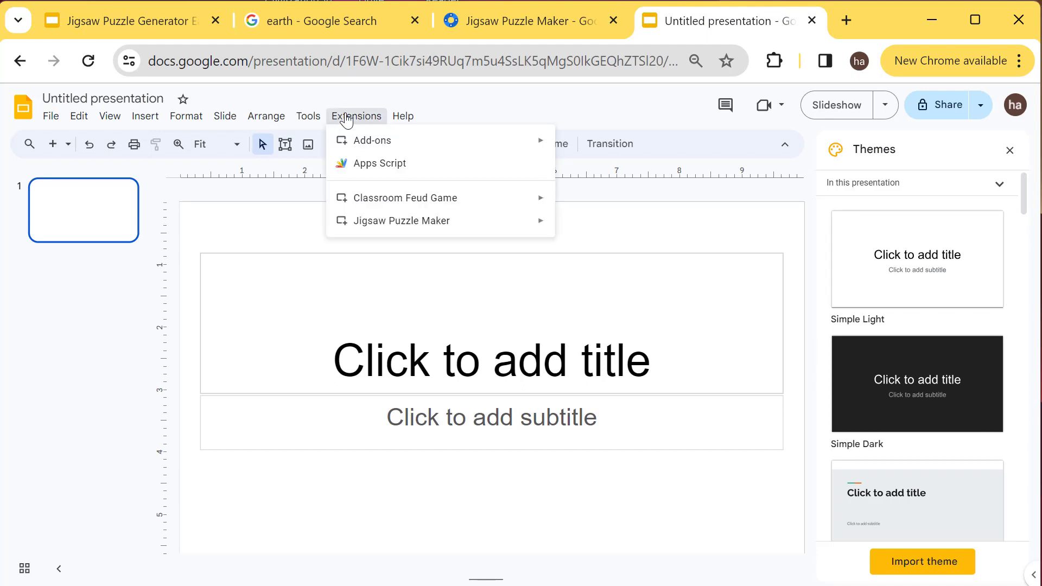
{"action": "mouse_move", "coordinate": [402, 221]}
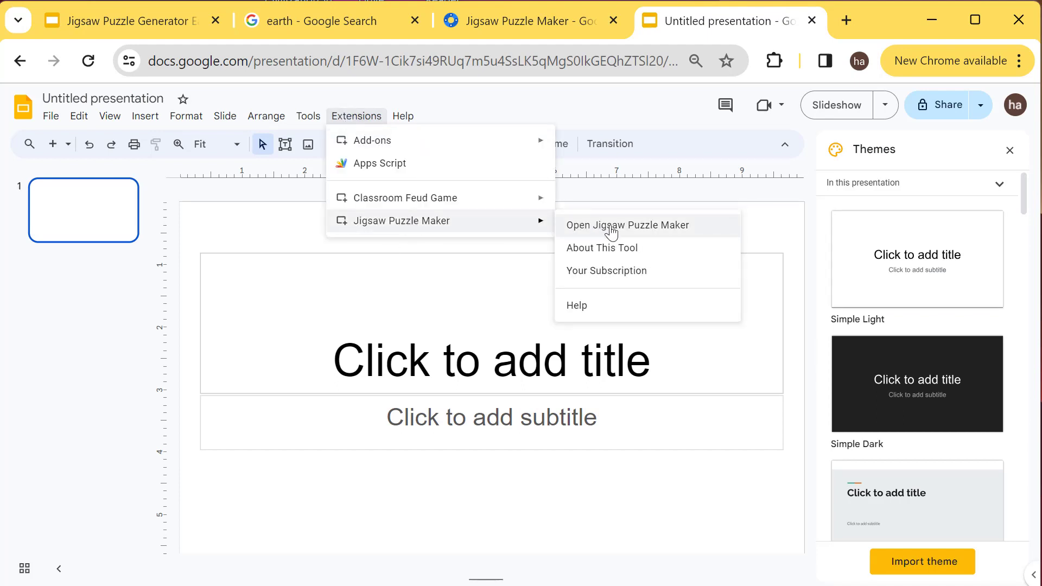
{"action": "left_click", "coordinate": [612, 231]}
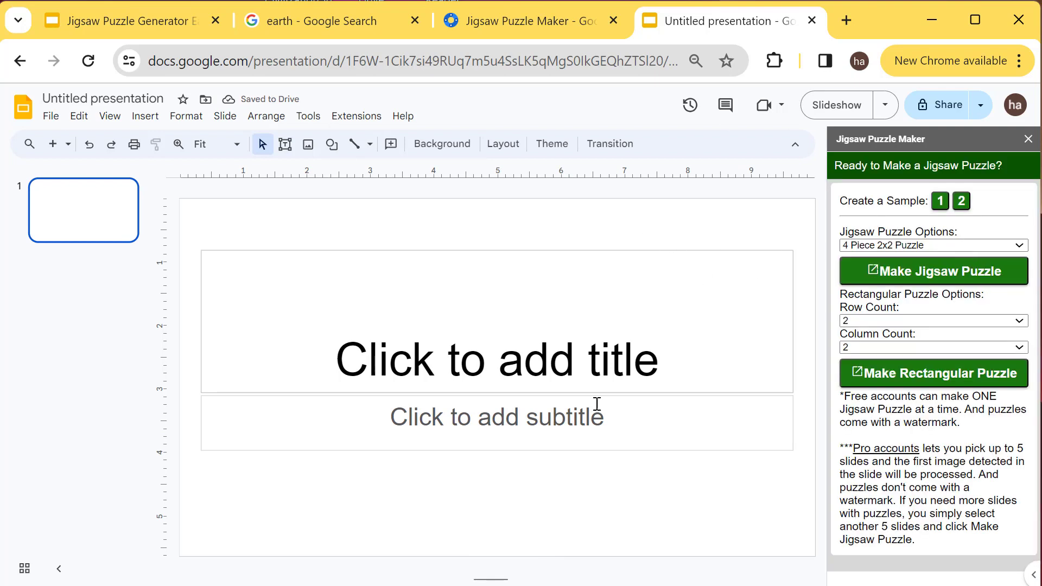
{"action": "left_click_drag", "start_coordinate": [572, 240], "coordinate": [621, 476]}
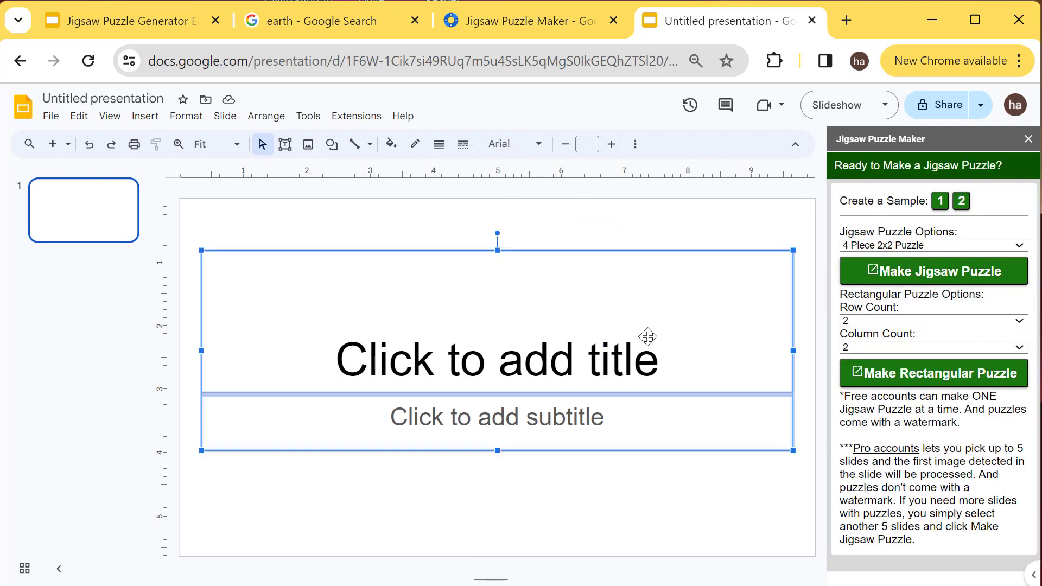